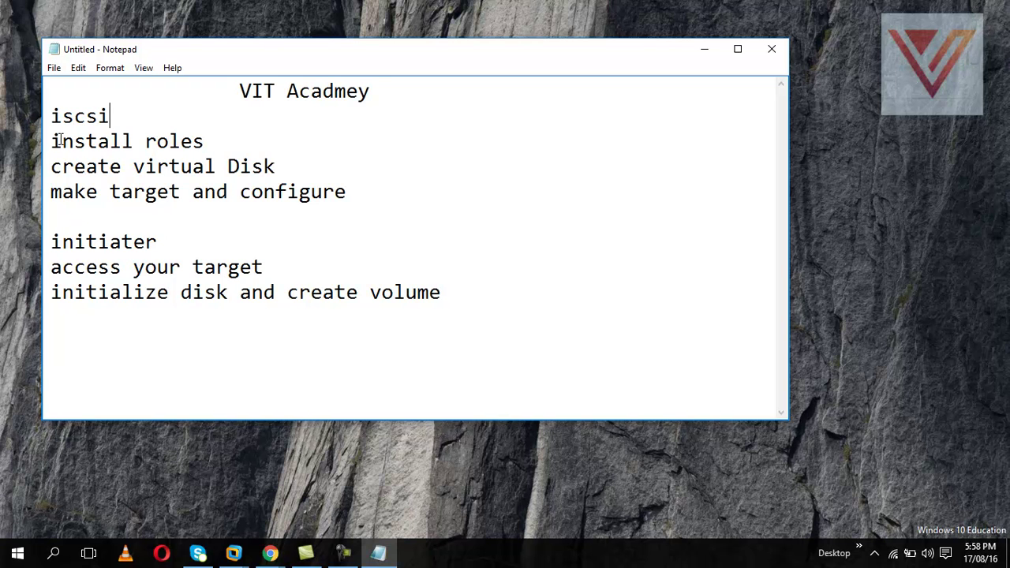
Switch from the notes to the Windows Server 2012 virtual machine
left_click_drag(52, 141, 194, 142)
left_click(229, 127)
left_click(245, 553)
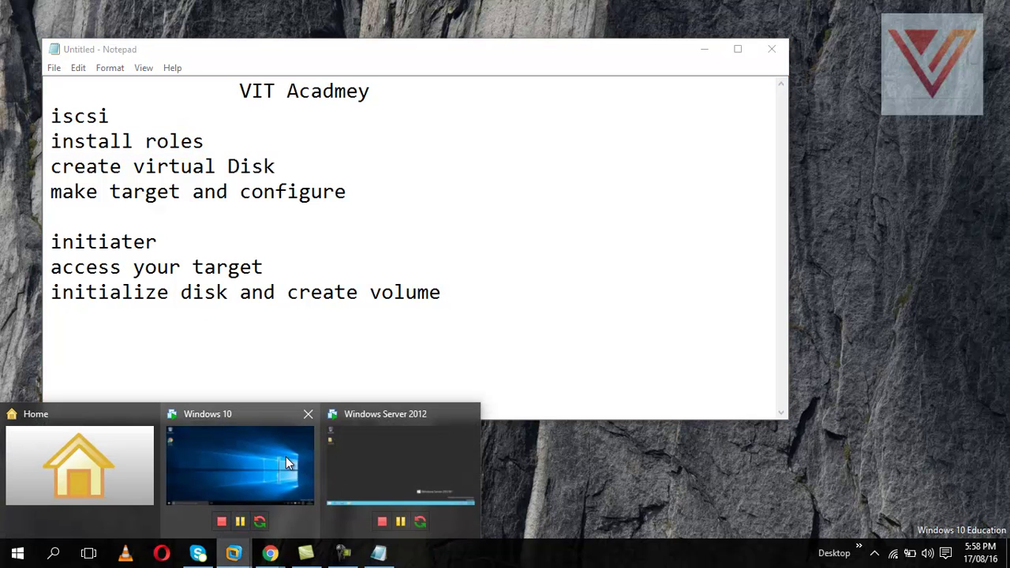
left_click(396, 442)
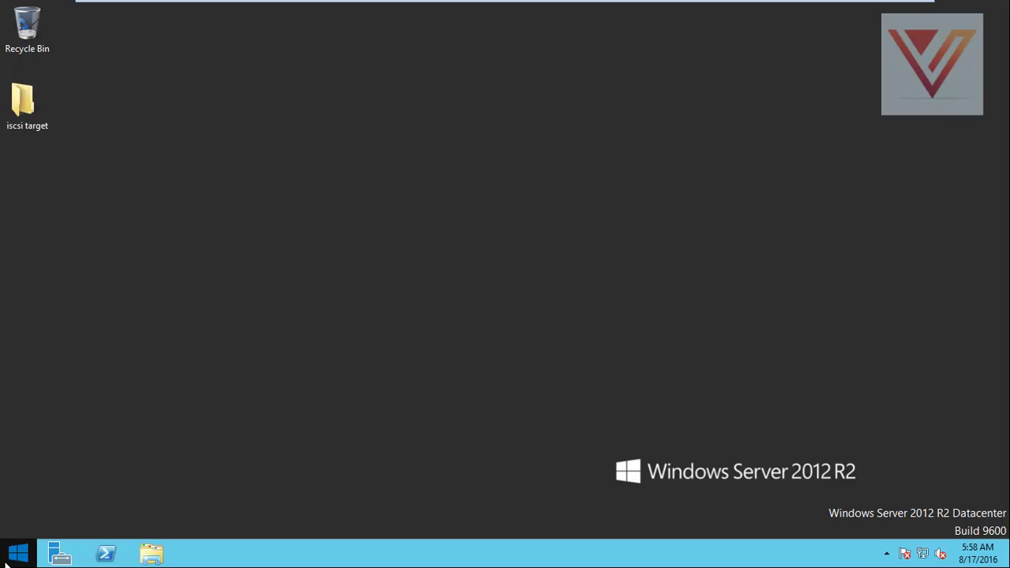
Look at the contents of the iscsi target folder on the desktop and close it again
double_click(22, 111)
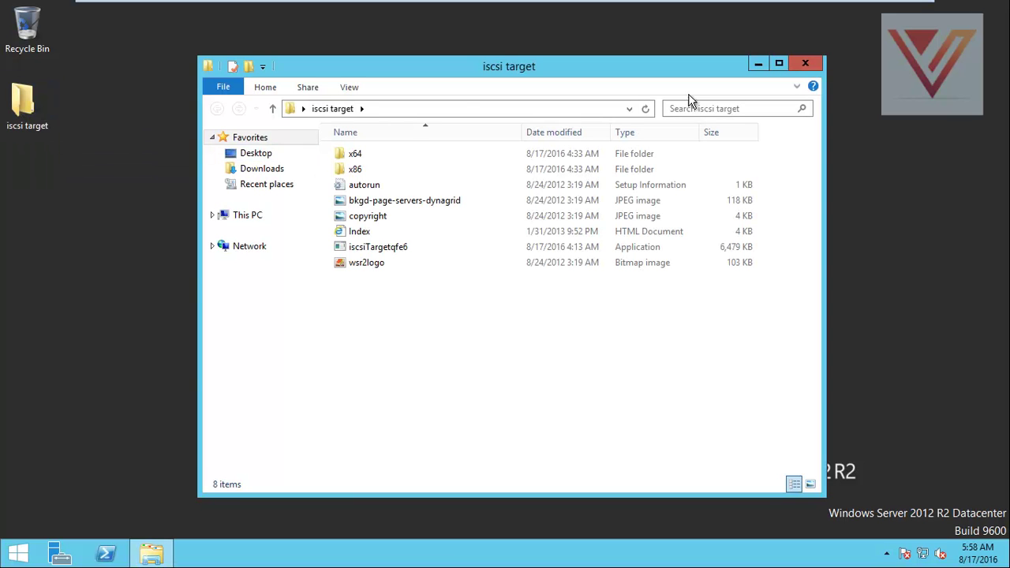
left_click(805, 64)
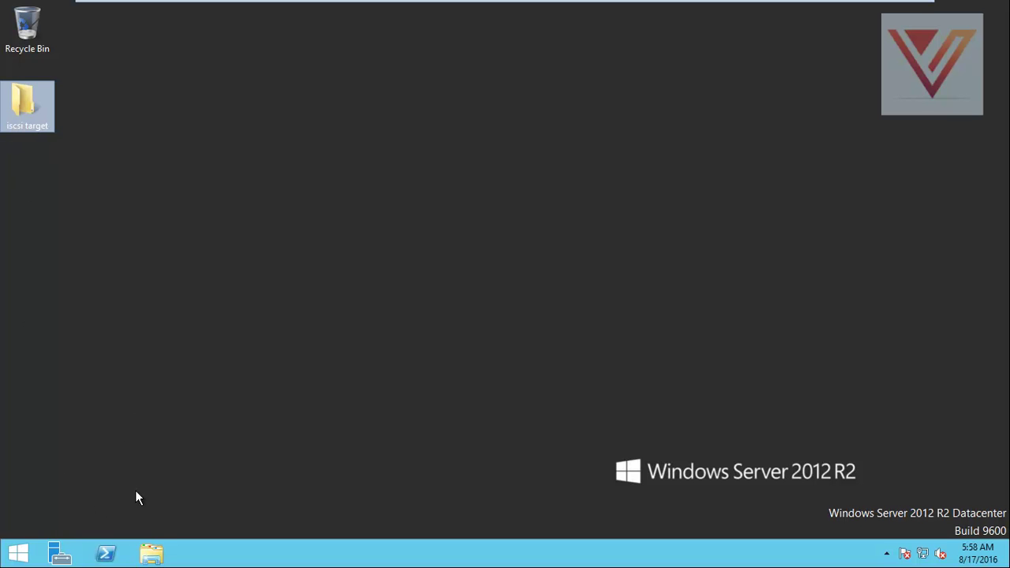
Open Server Manager and start adding roles and features as a role-based installation on the local server from the server pool
left_click(62, 554)
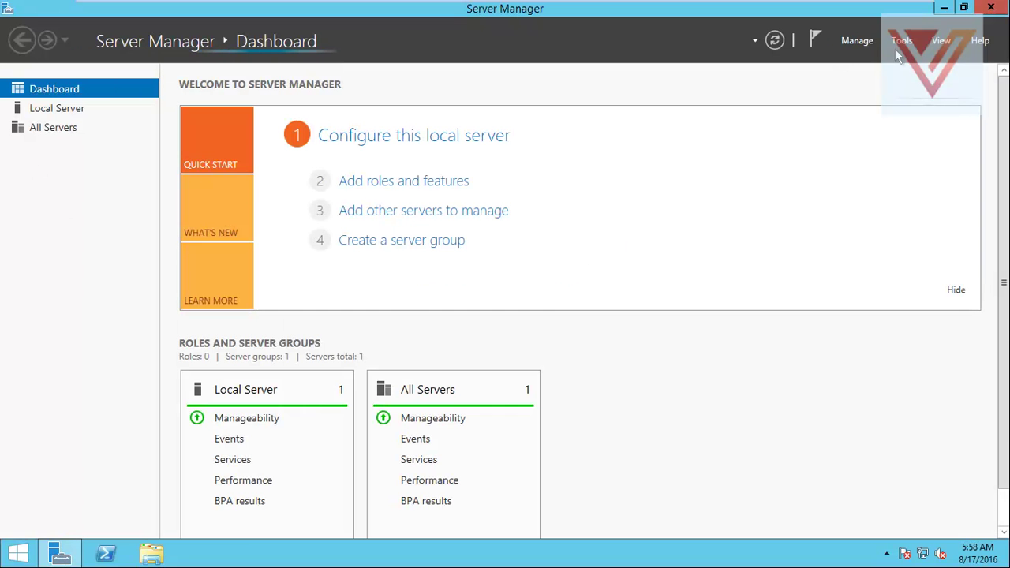
left_click(901, 45)
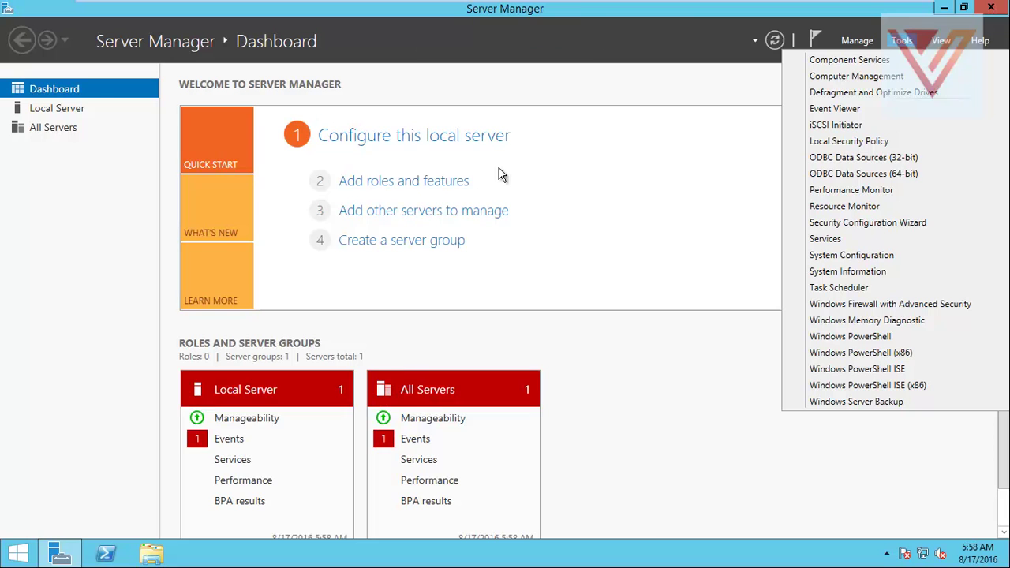
left_click(431, 186)
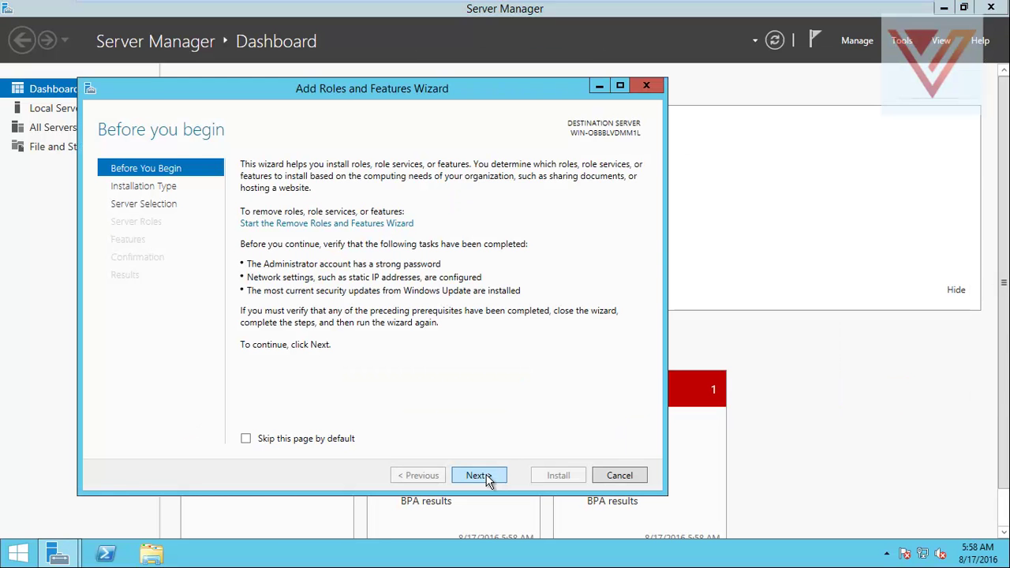
left_click(487, 478)
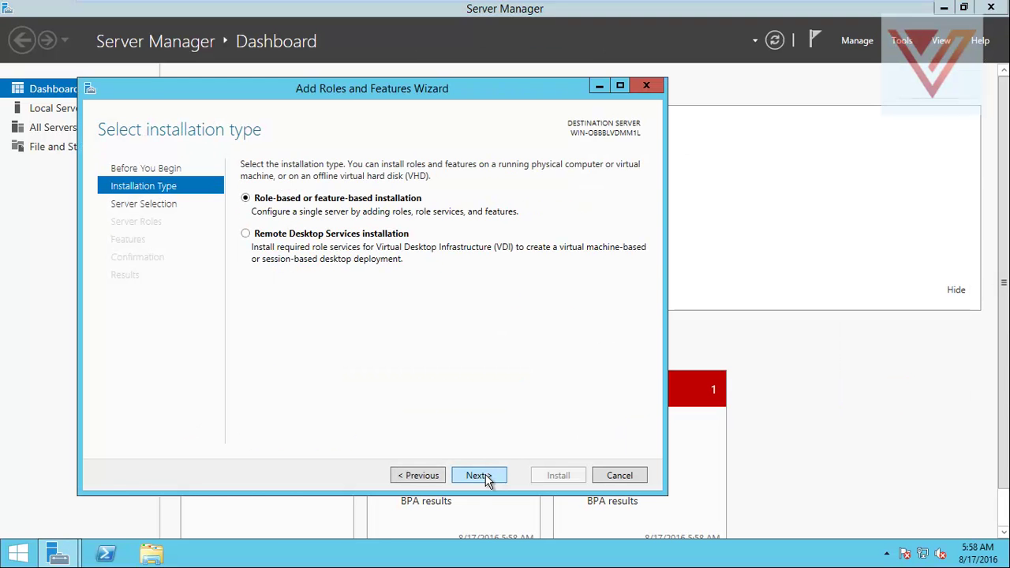
left_click(486, 479)
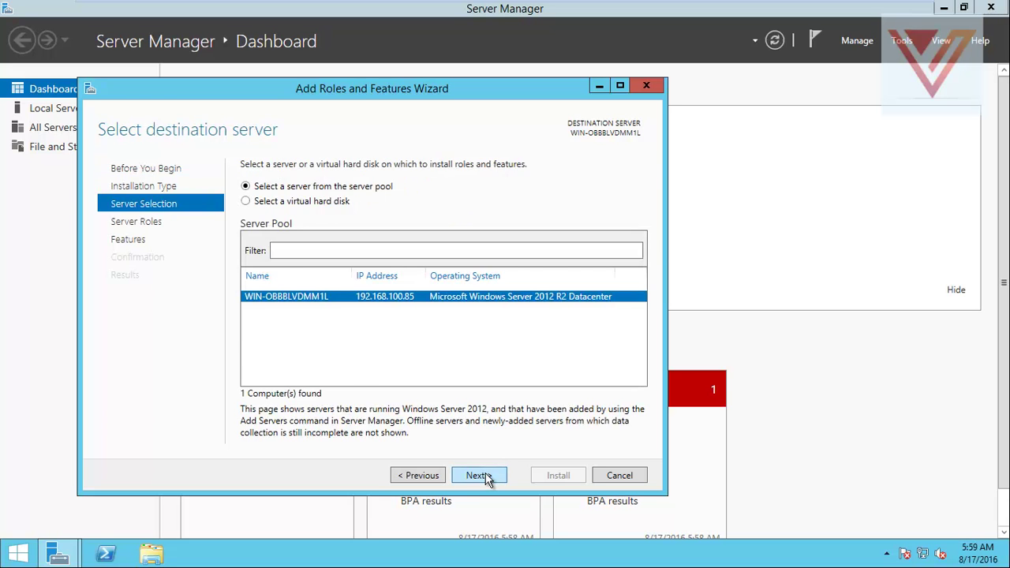
left_click(487, 479)
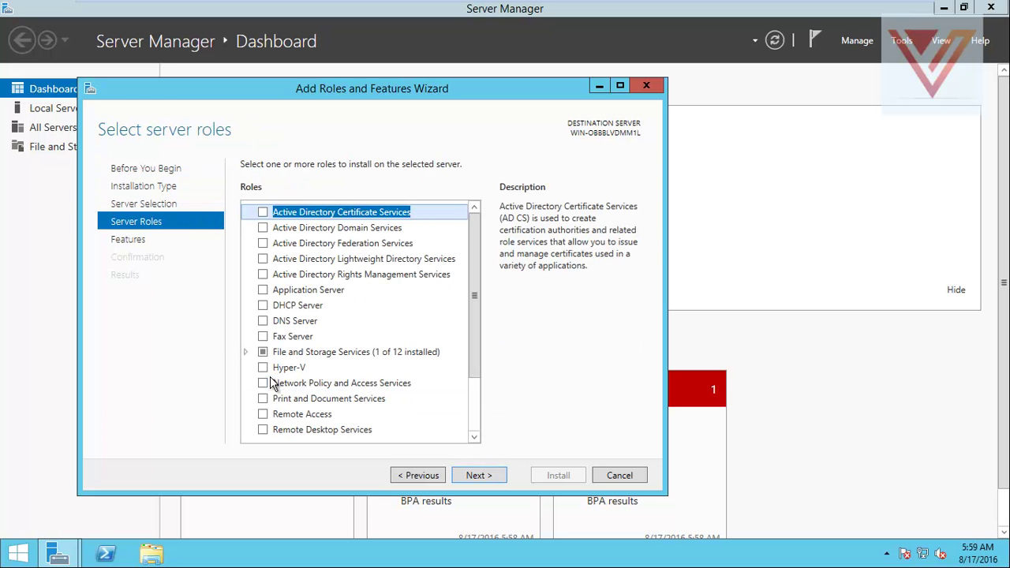
Select the iSCSI Target Server role with its required features and the iSCSI Target Storage Provider under File and iSCSI Services
left_click(246, 353)
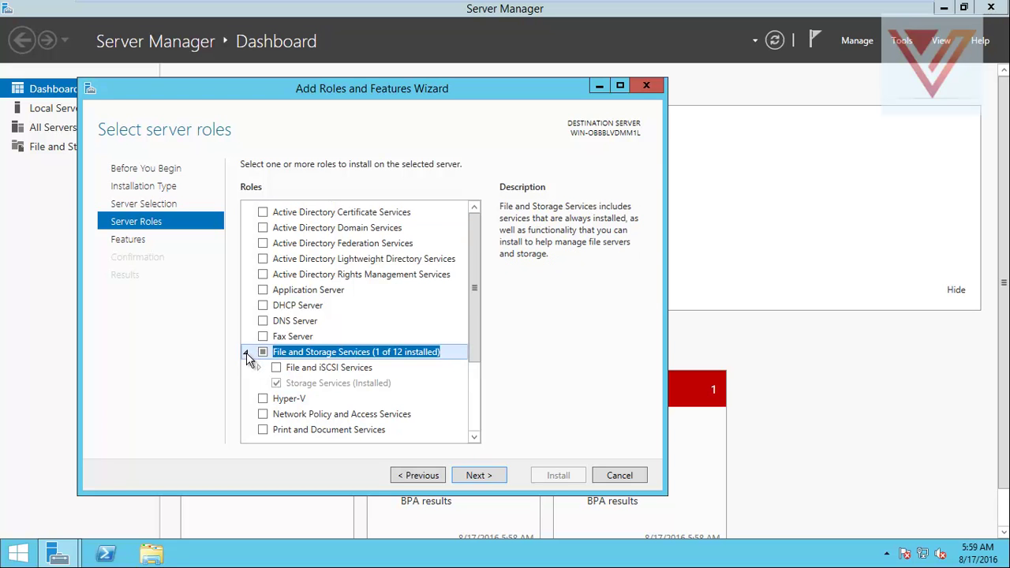
double_click(289, 368)
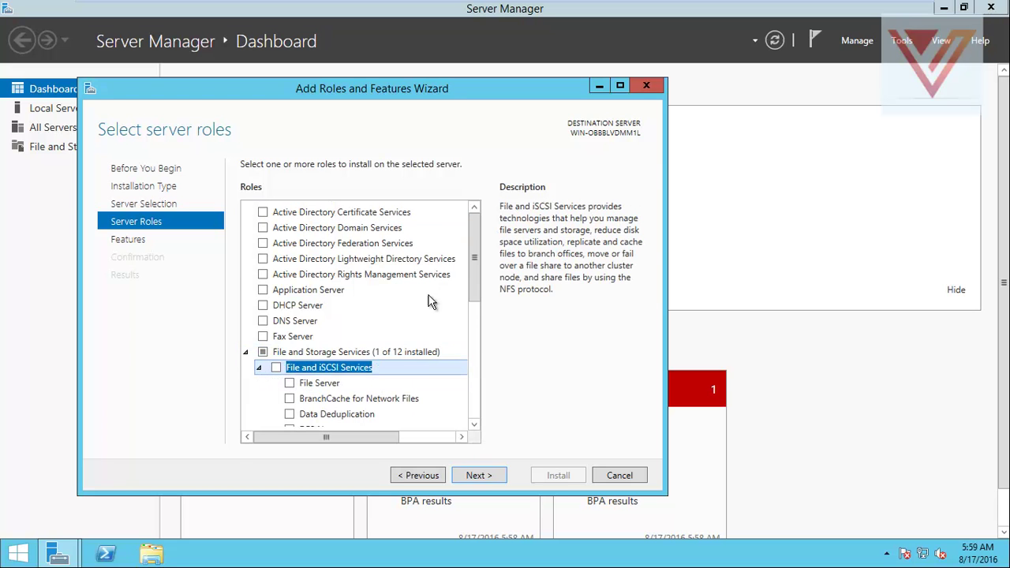
scroll(479, 290, "down", 1)
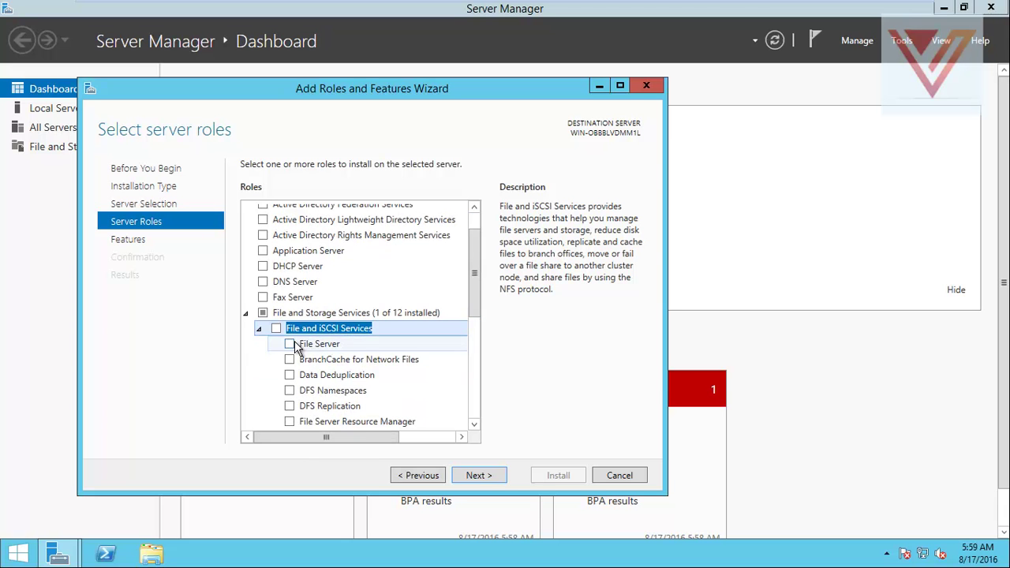
scroll(480, 329, "down", 3)
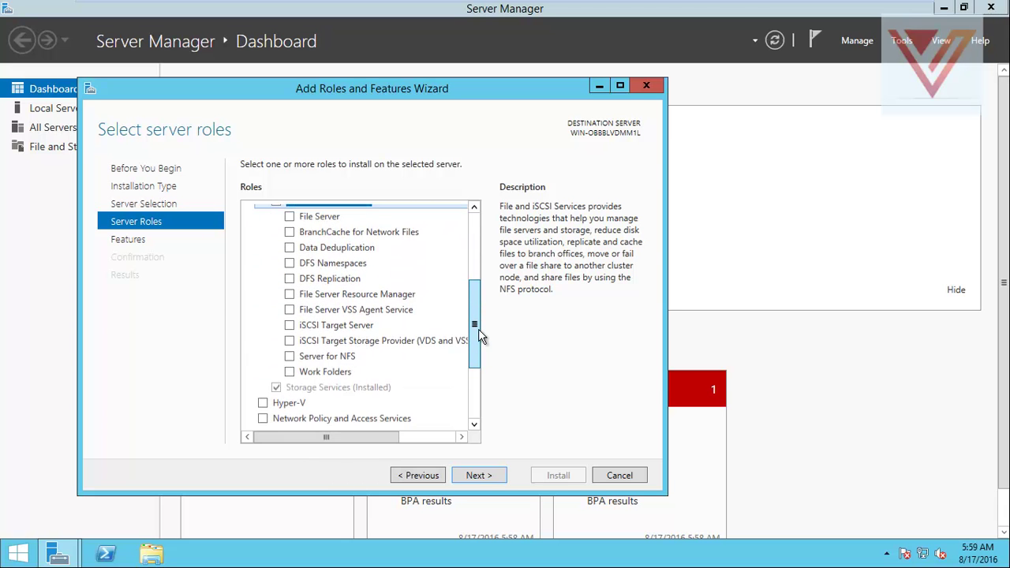
left_click(290, 325)
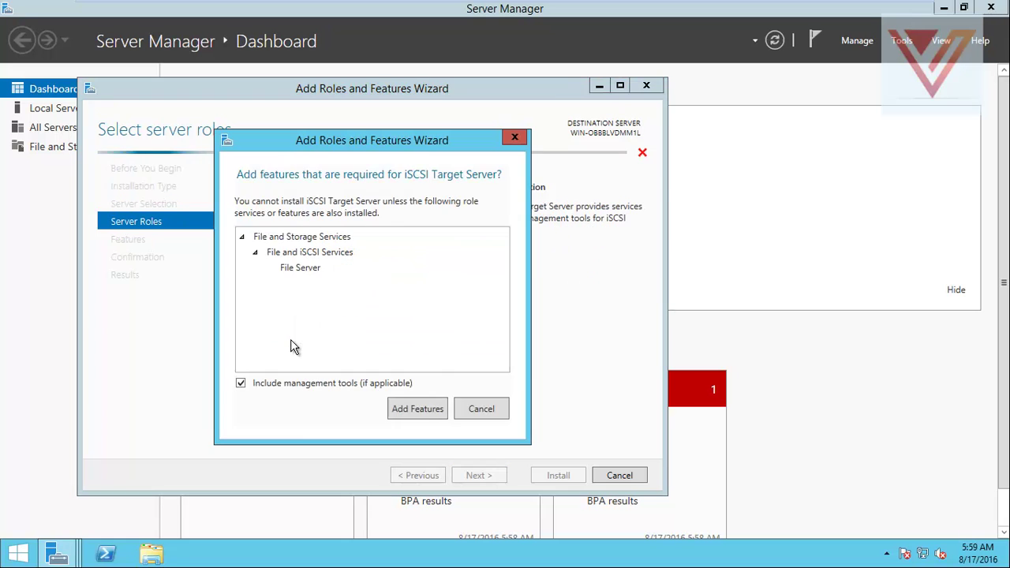
left_click(428, 412)
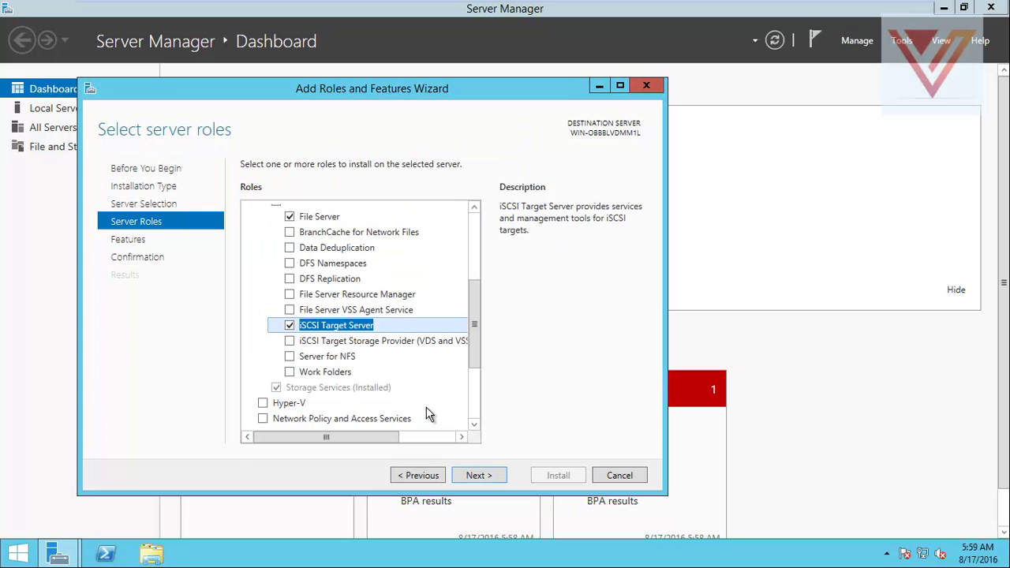
left_click(290, 342)
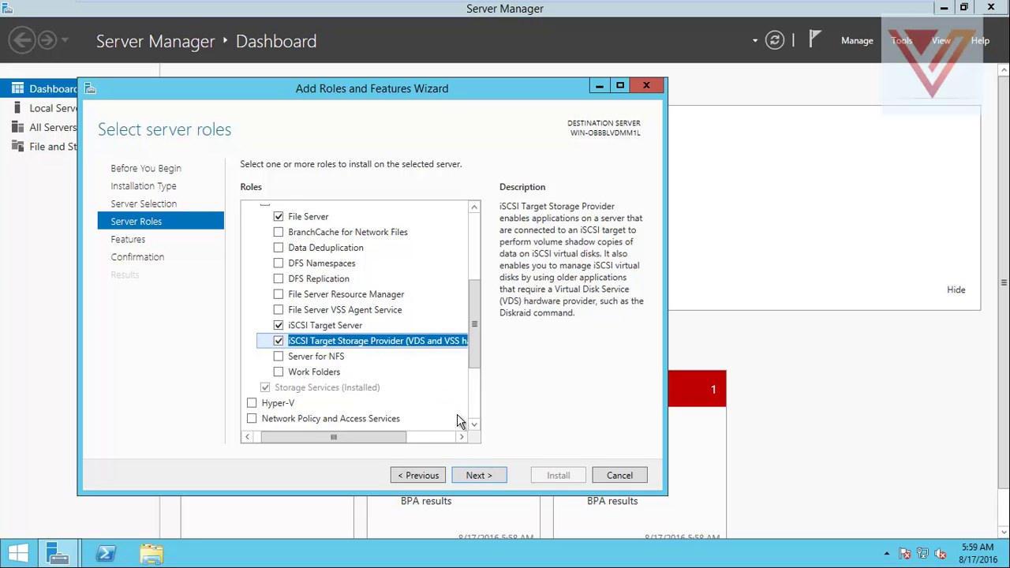
Install the selected roles without extra features, allowing an automatic restart if required, and close the wizard
left_click(479, 475)
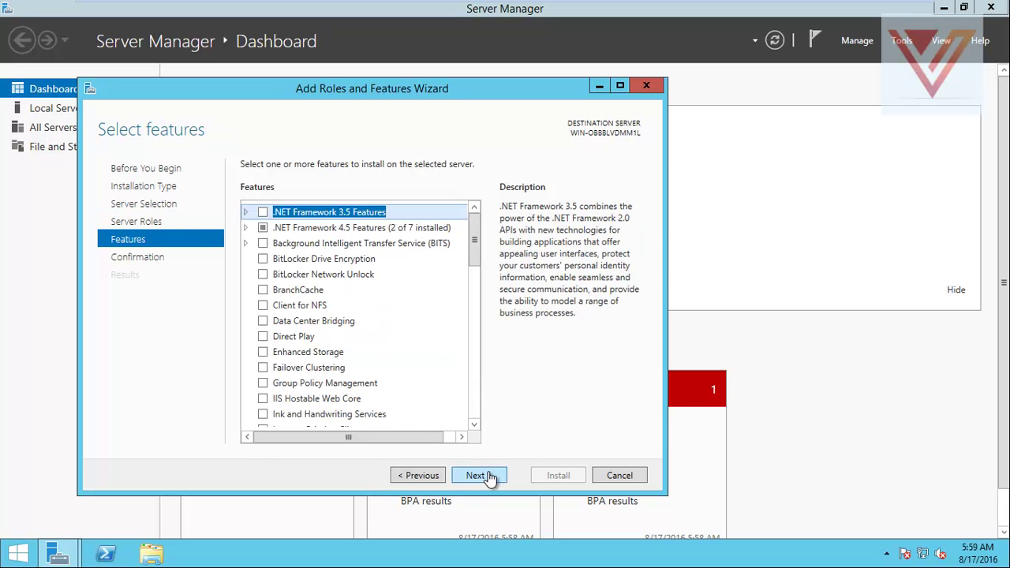
left_click(490, 477)
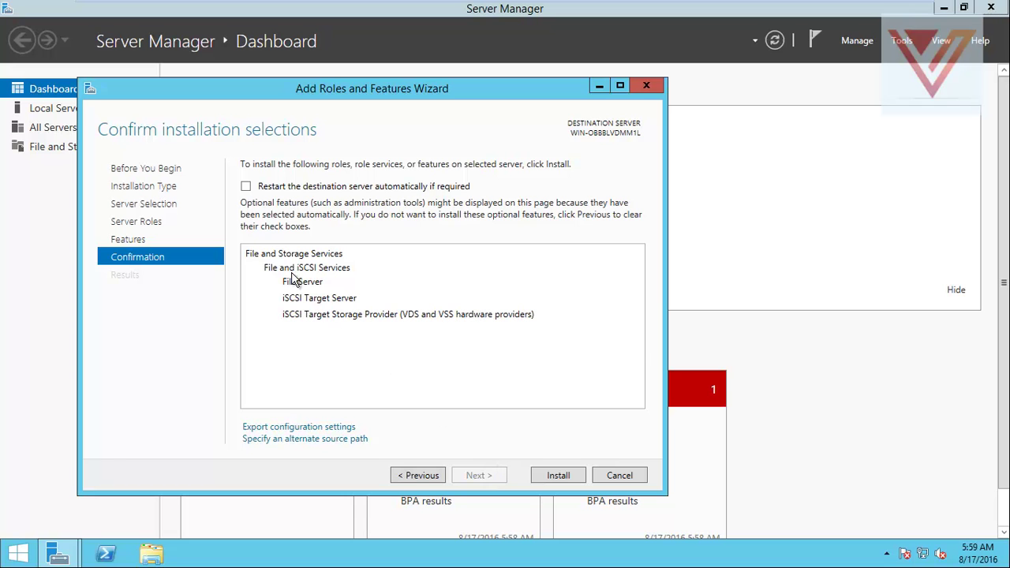
left_click(246, 187)
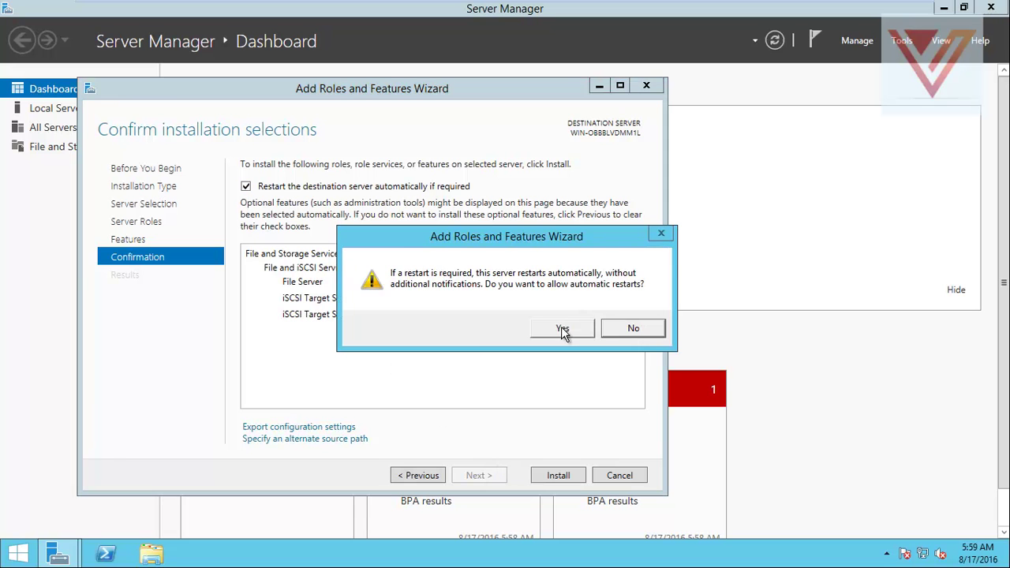
left_click(562, 331)
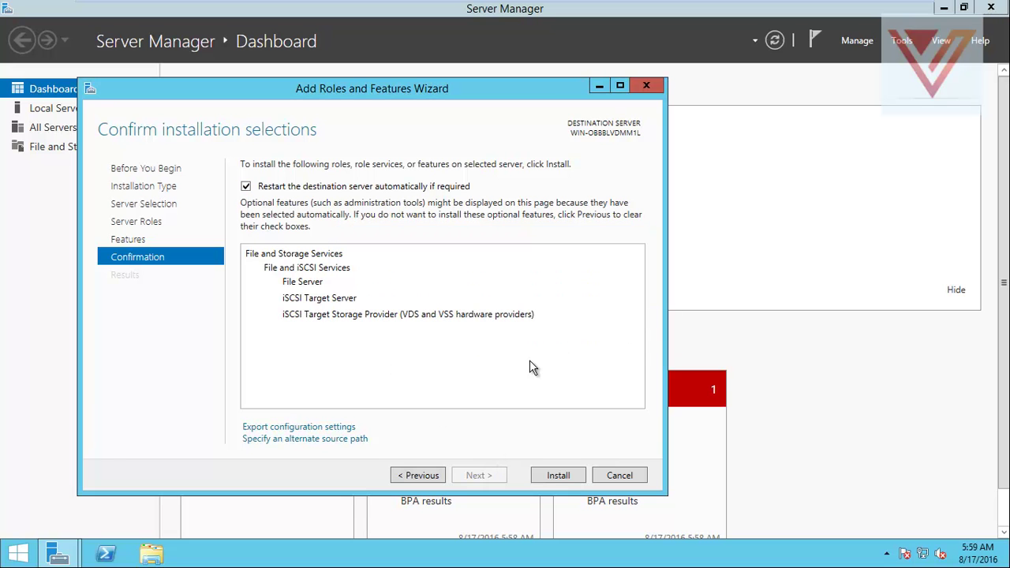
left_click(558, 475)
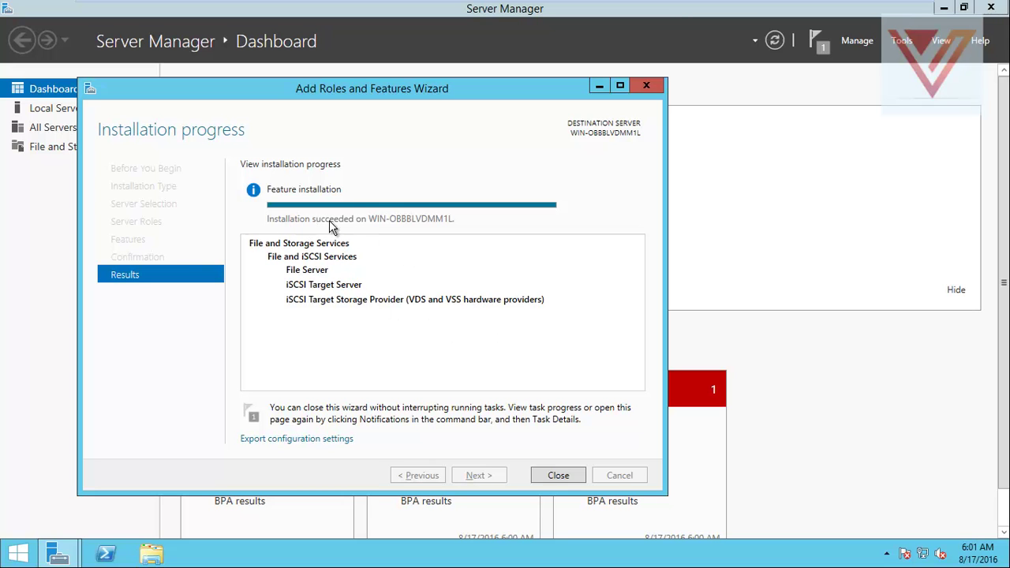
left_click(558, 475)
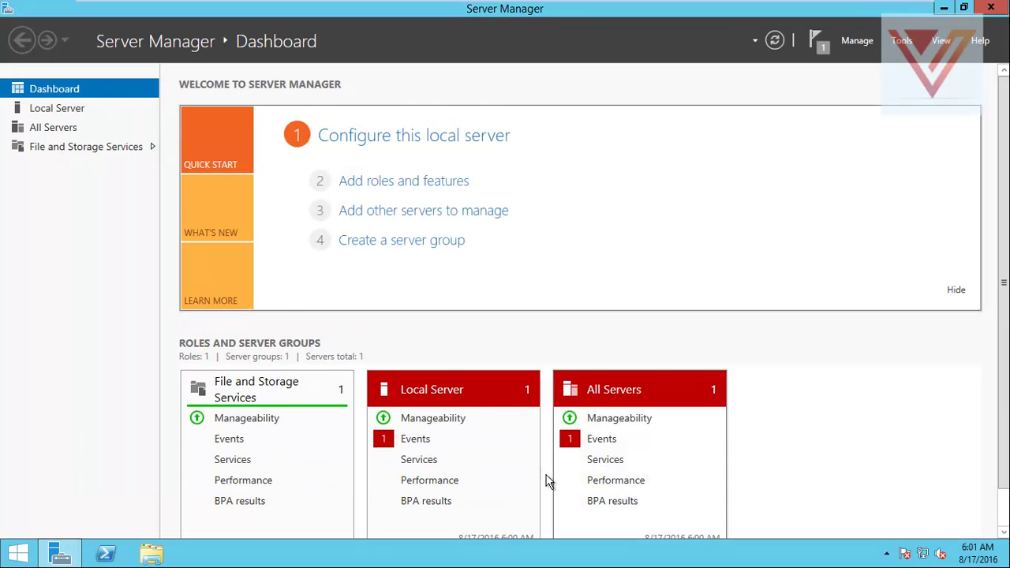
Start a new iSCSI virtual disk from File and Storage Services and select volume C: as its storage location
left_click(59, 147)
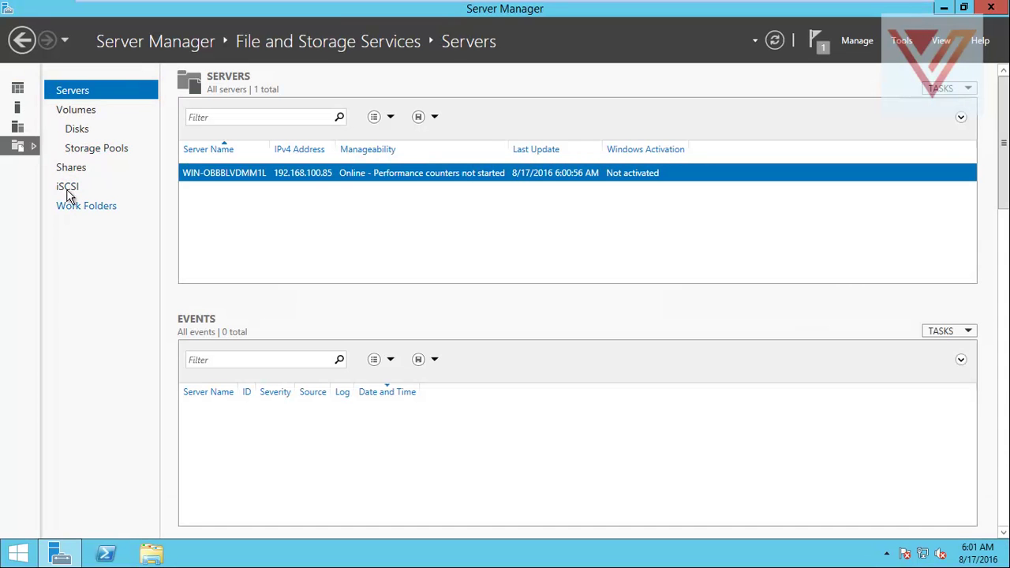
left_click(63, 191)
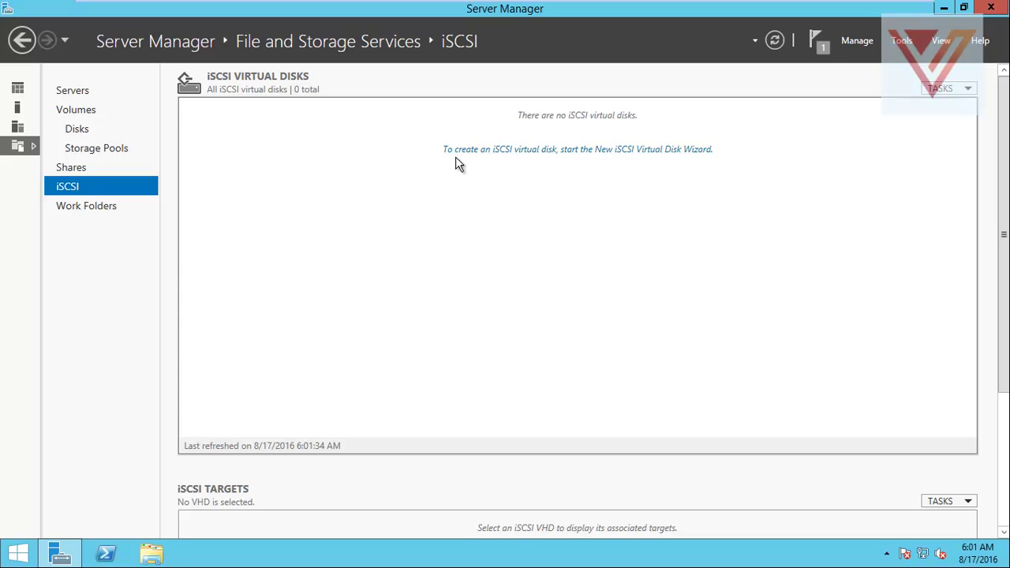
left_click(546, 157)
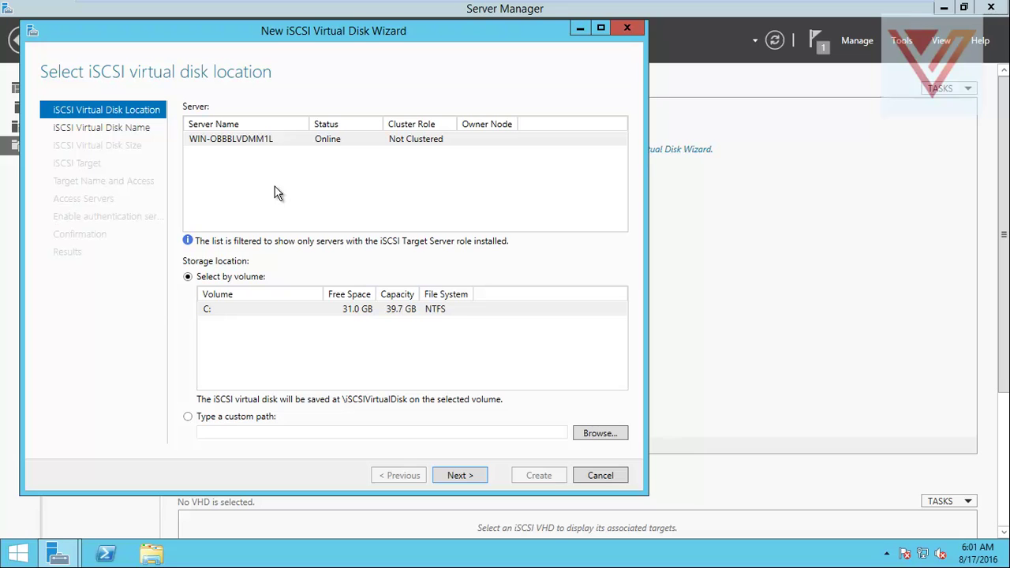
left_click(250, 316)
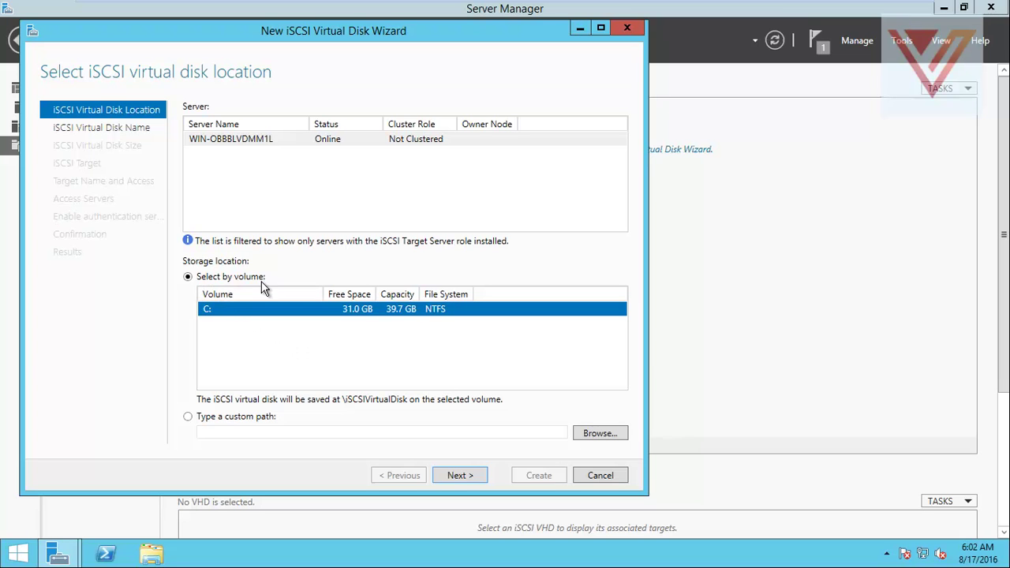
left_click(187, 418)
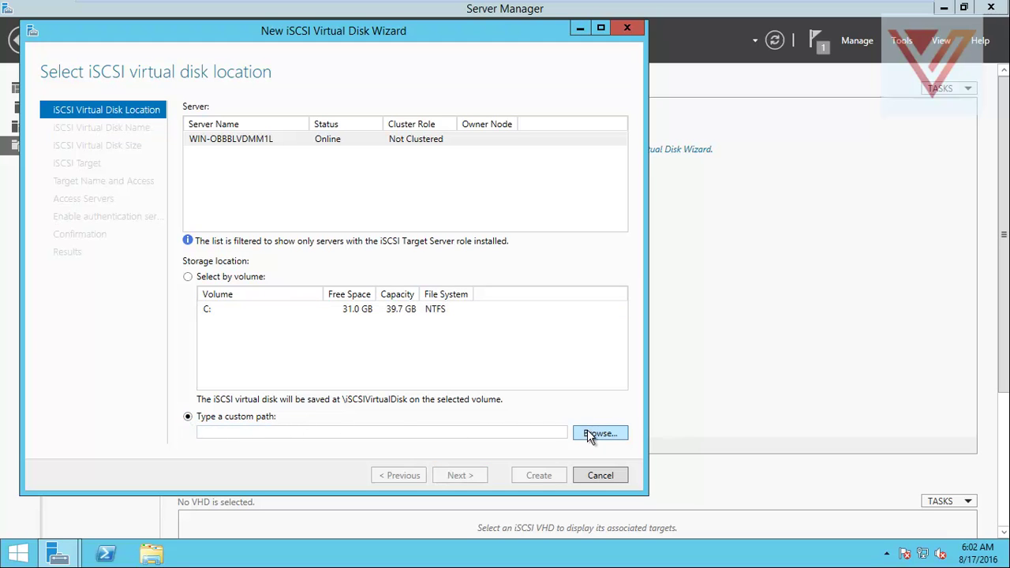
left_click(287, 433)
type("c")
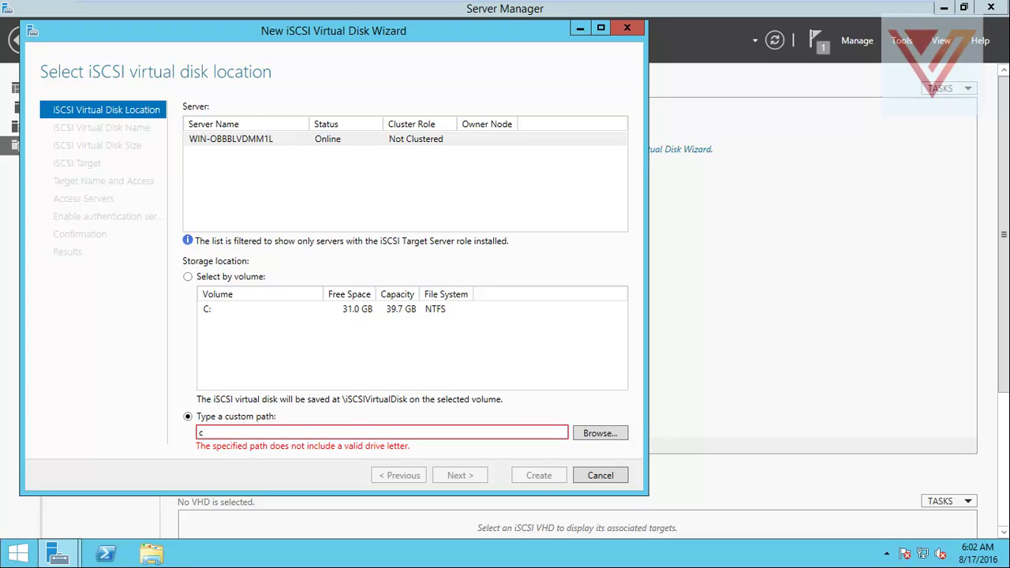
type(":")
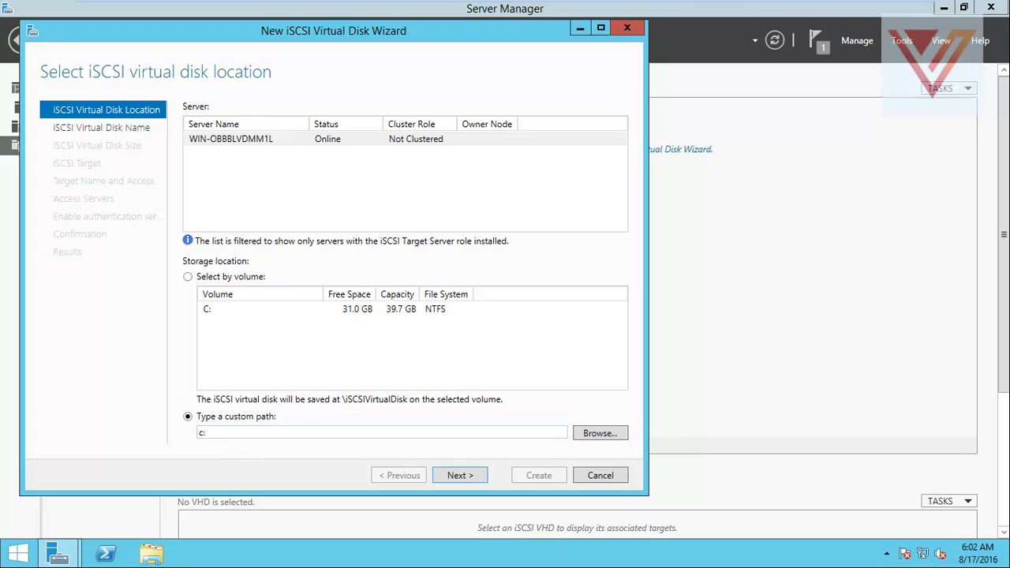
type("/")
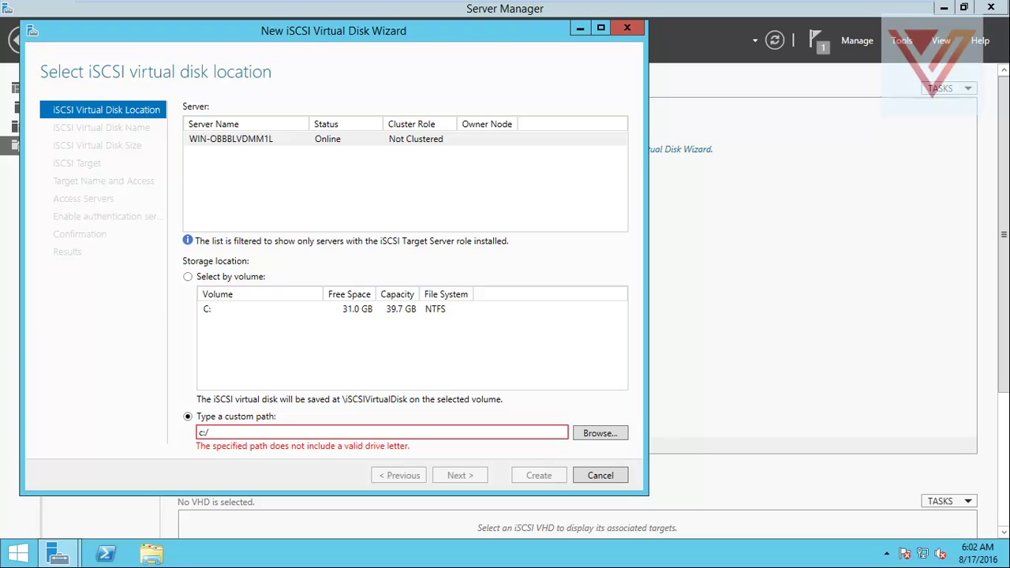
type("n")
key("BackSpace")
key("BackSpace")
key("BackSpace")
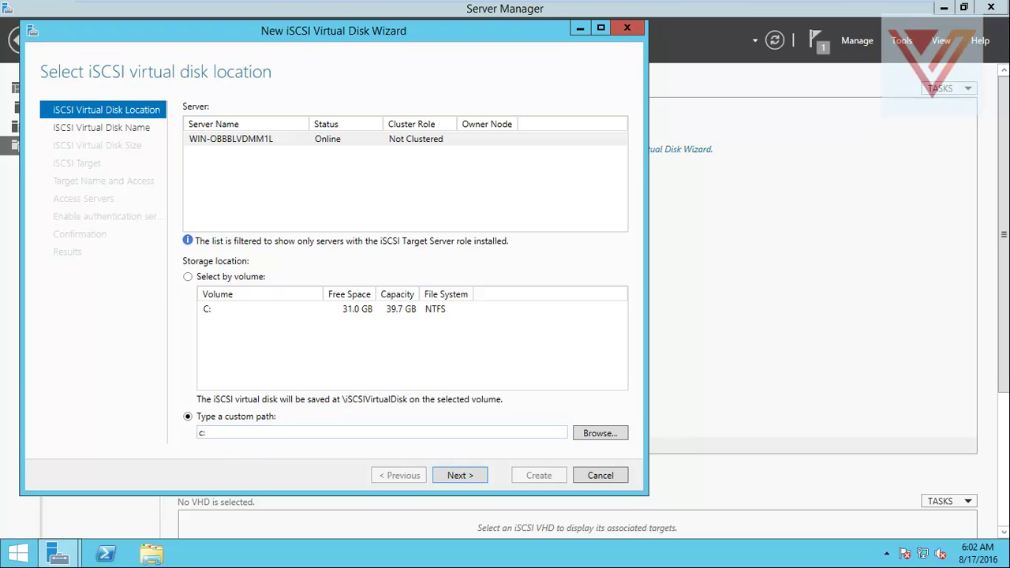
type(":")
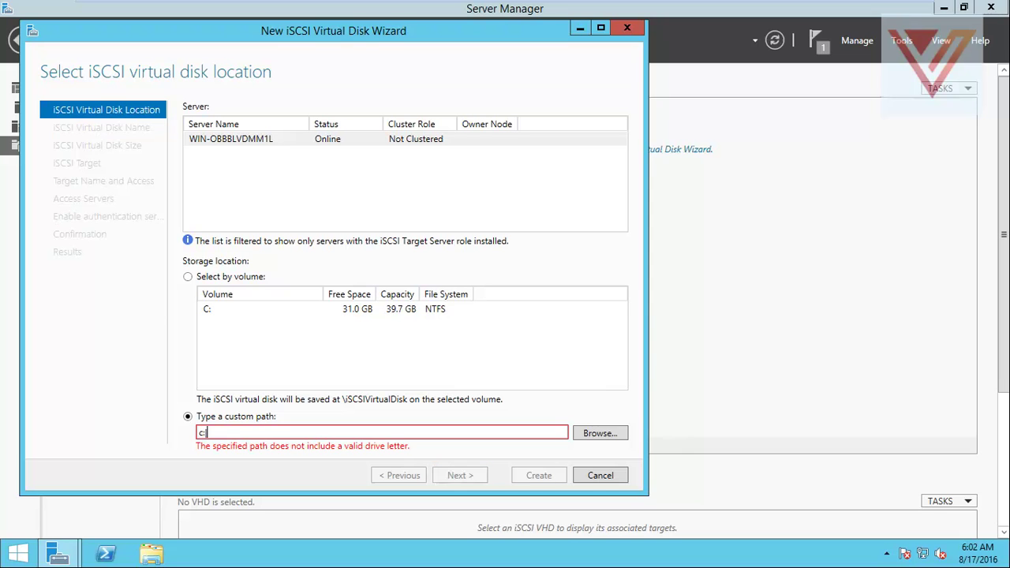
type("\\")
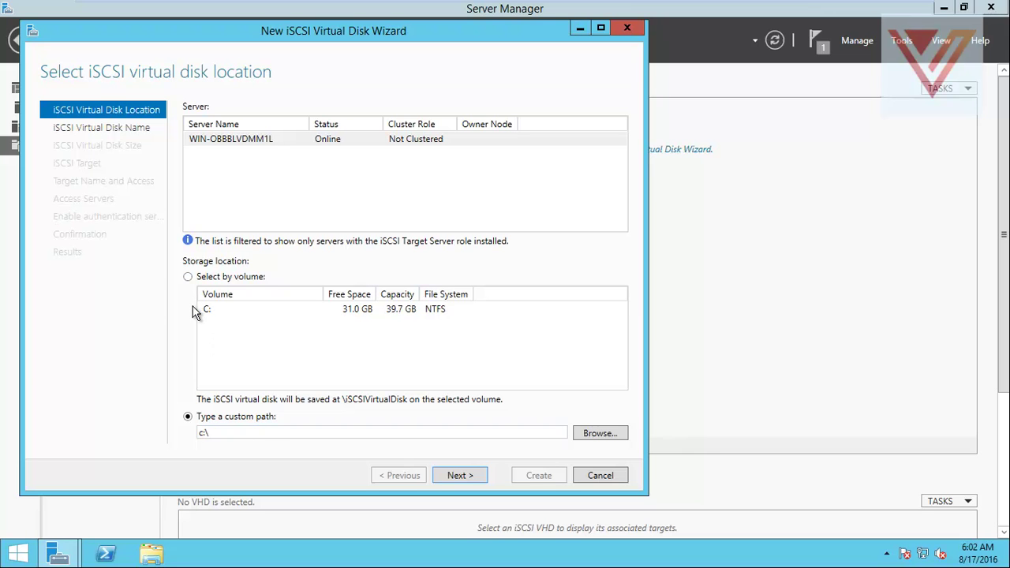
left_click(188, 277)
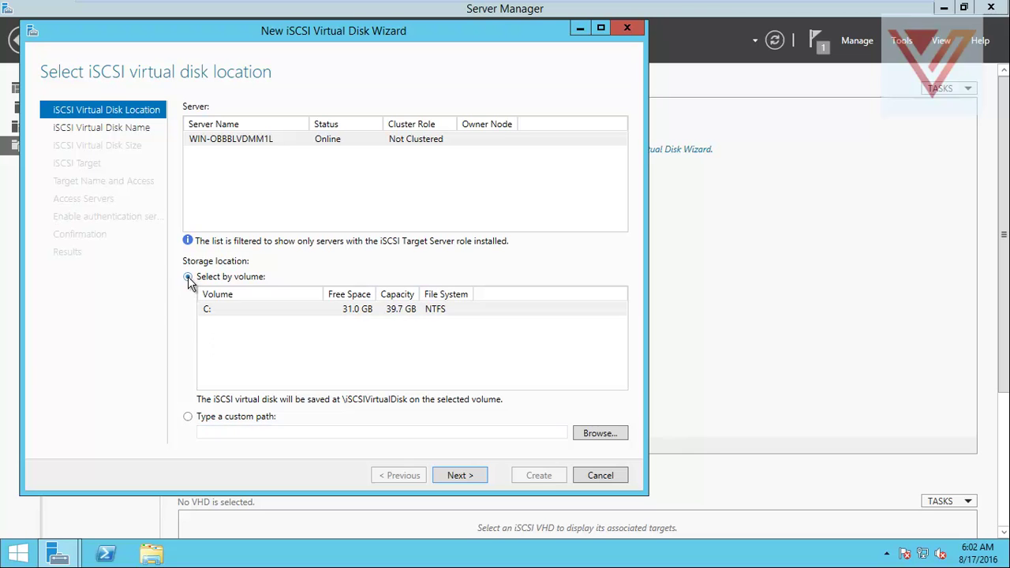
Confirm volume C: as the storage location and name the iSCSI virtual disk vd5
left_click(224, 310)
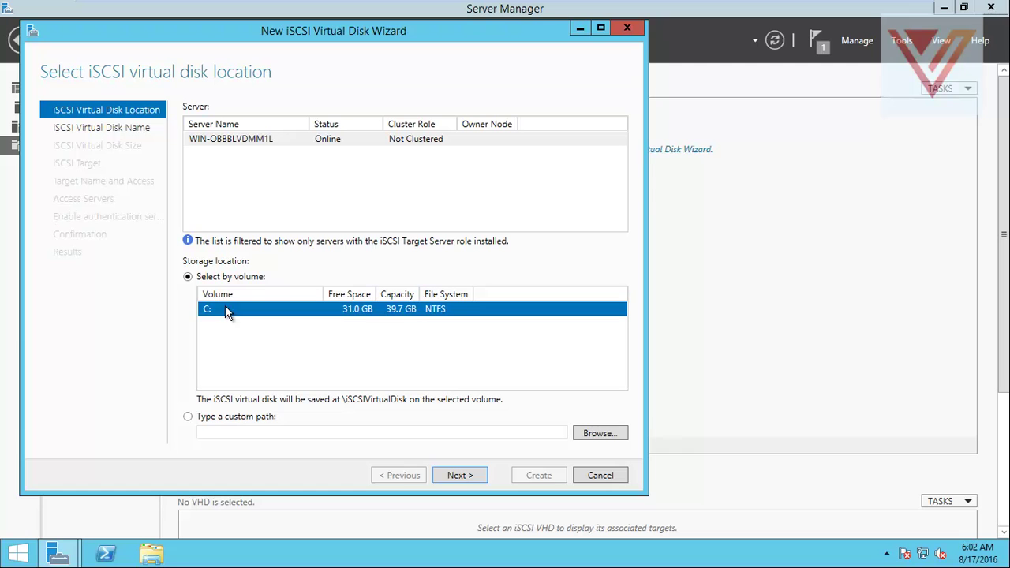
left_click(459, 475)
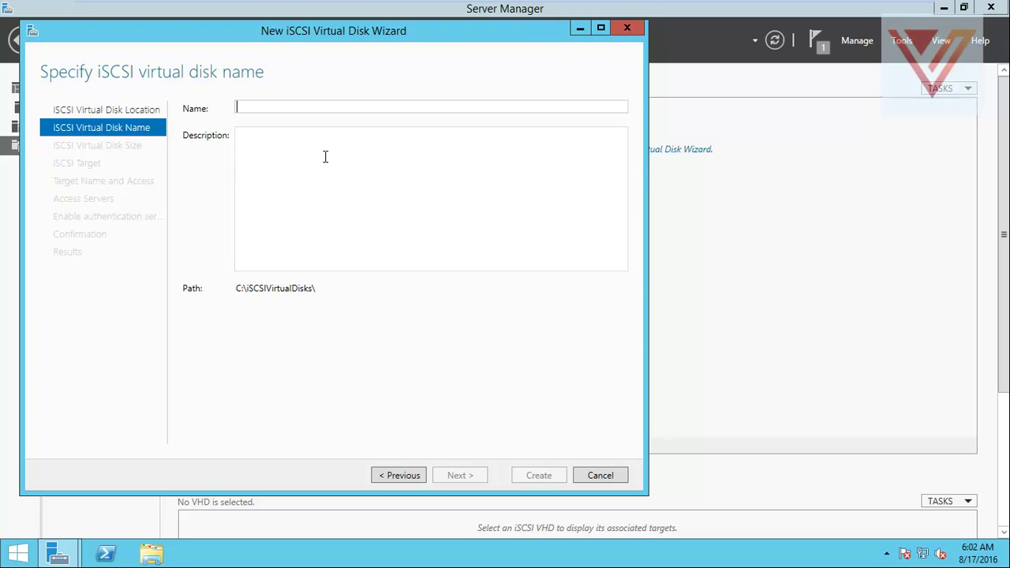
type("vd")
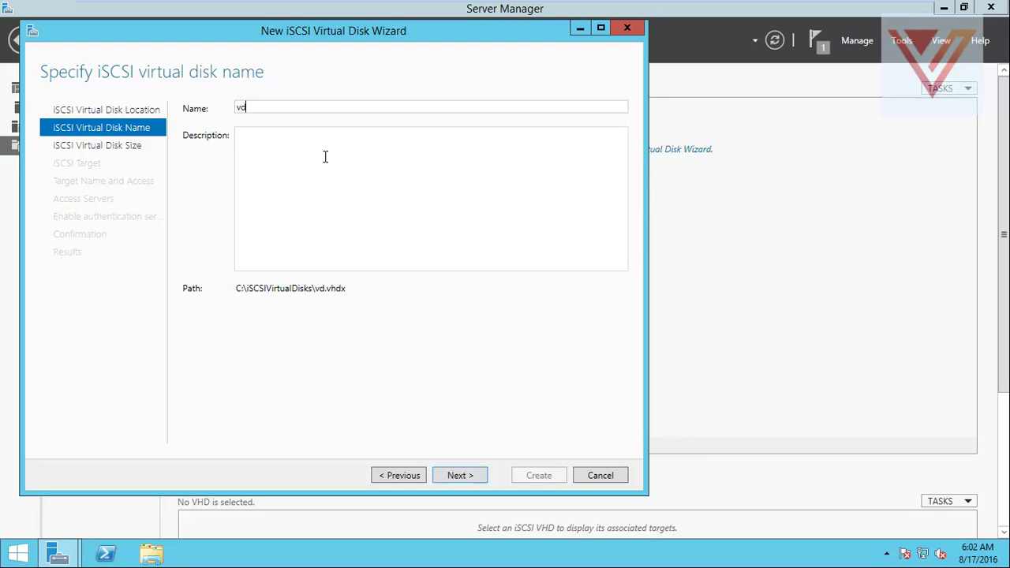
type("5")
left_click(460, 475)
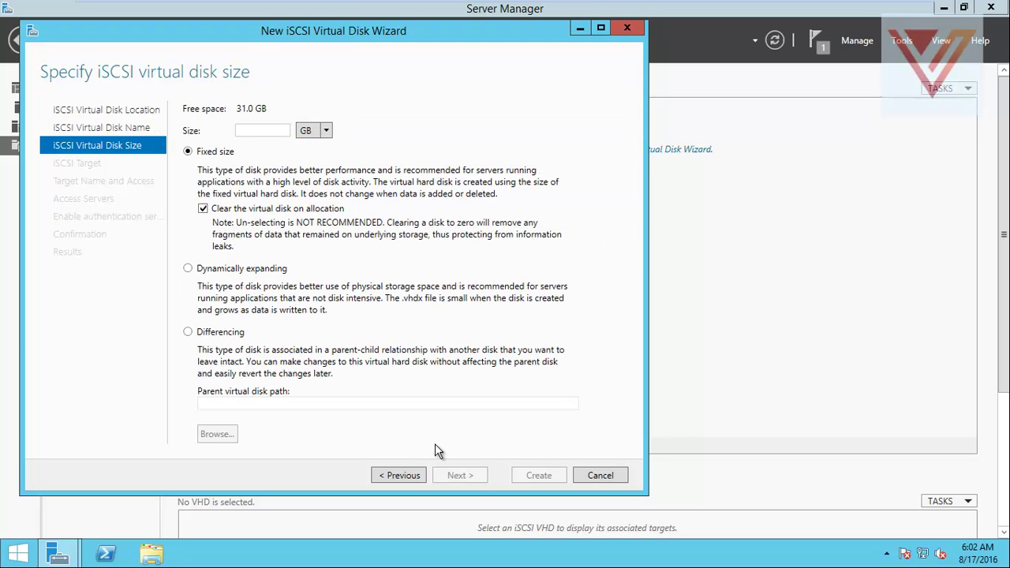
Set the virtual disk size to 5 GB and make it dynamically expanding
left_click(244, 131)
type("5")
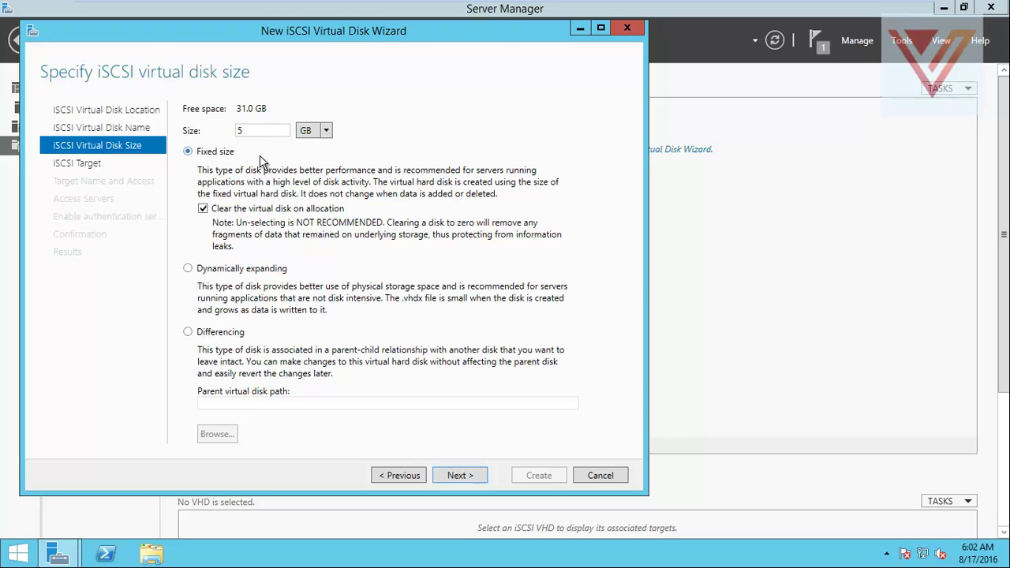
left_click(246, 271)
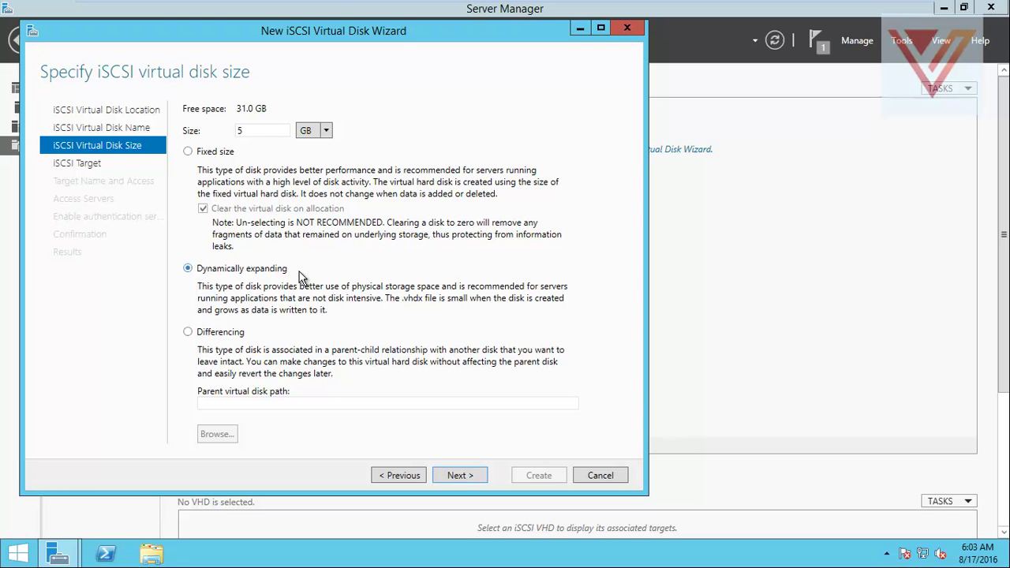
left_click(208, 157)
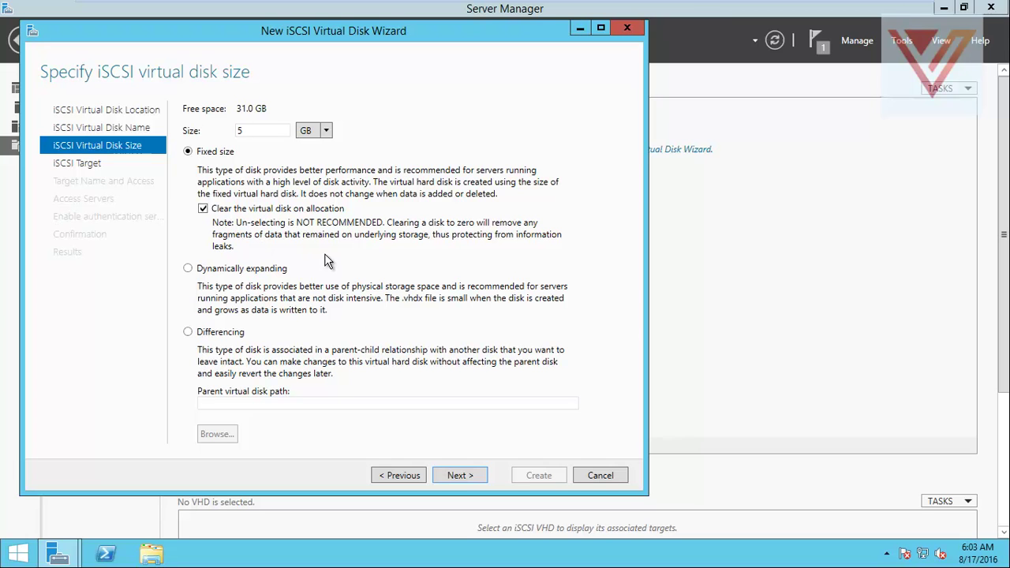
left_click(188, 269)
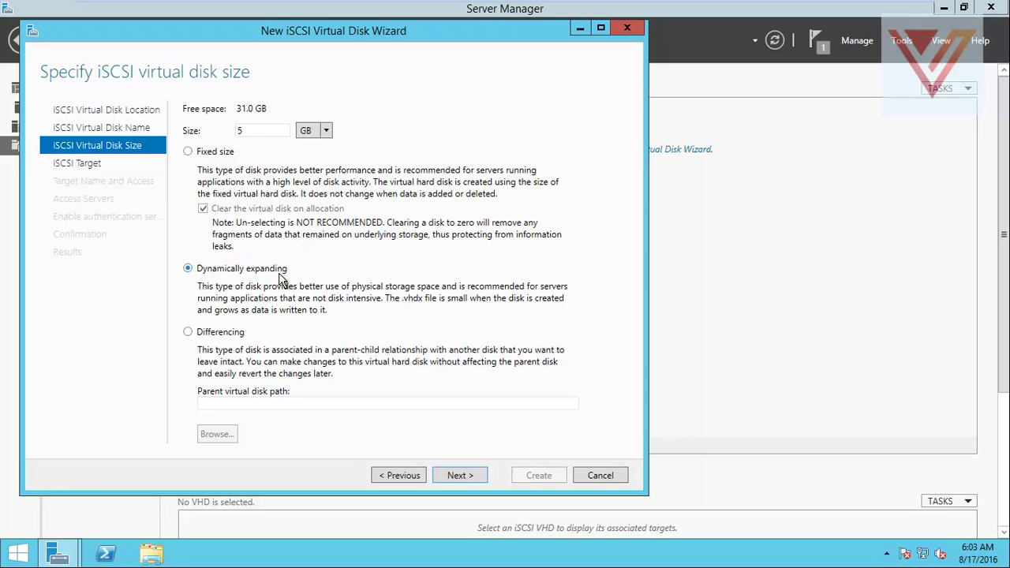
left_click(465, 475)
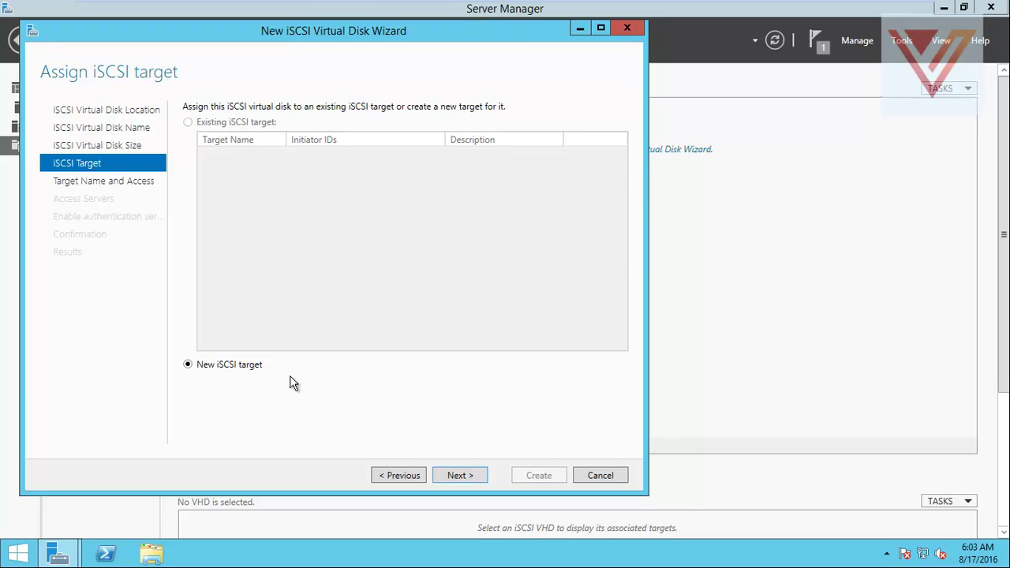
Assign the virtual disk to a new iSCSI target named s12 without a description, and start adding an access server
left_click(465, 474)
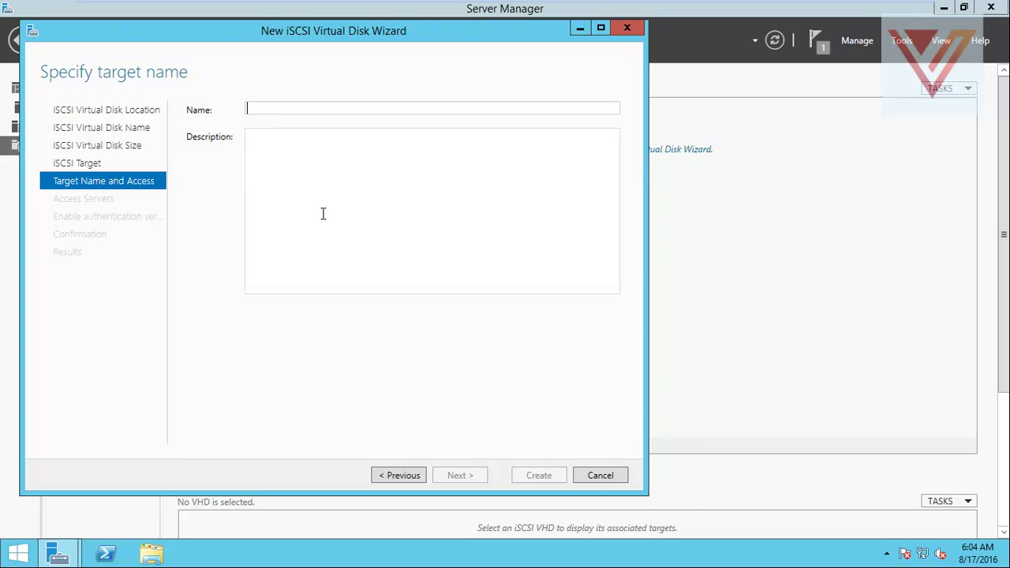
type("se")
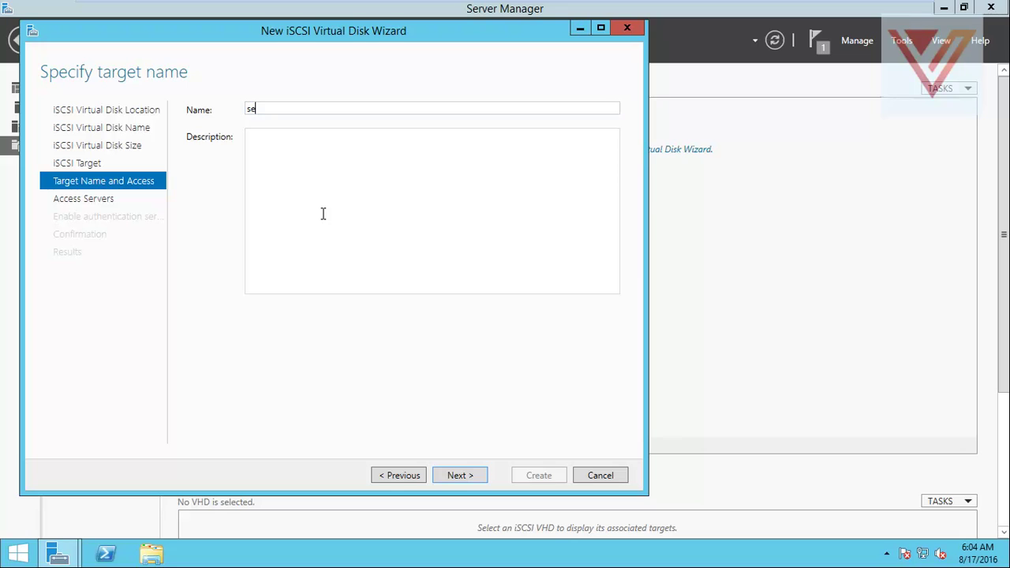
key("BackSpace")
type("12")
left_click(323, 185)
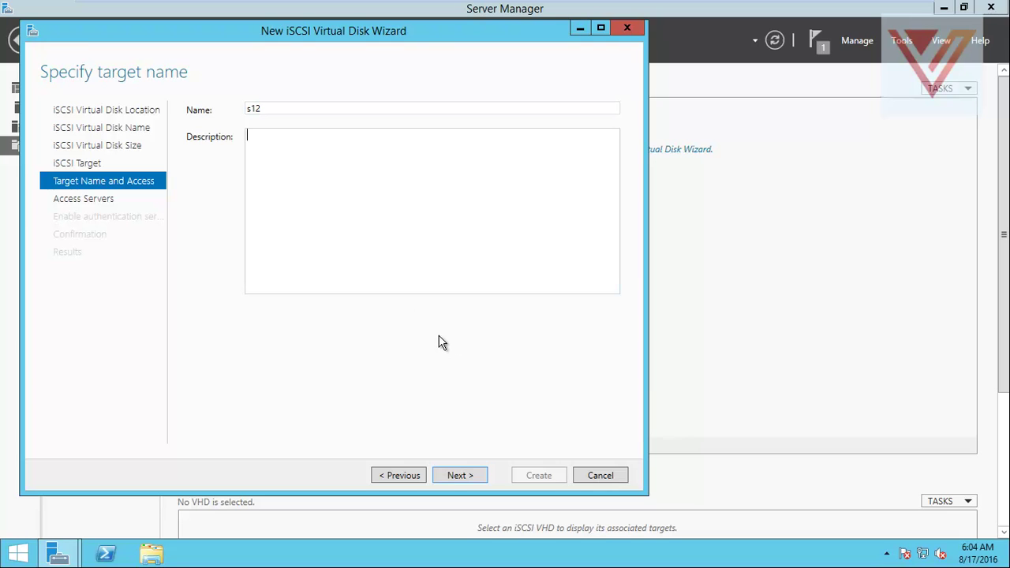
left_click(458, 475)
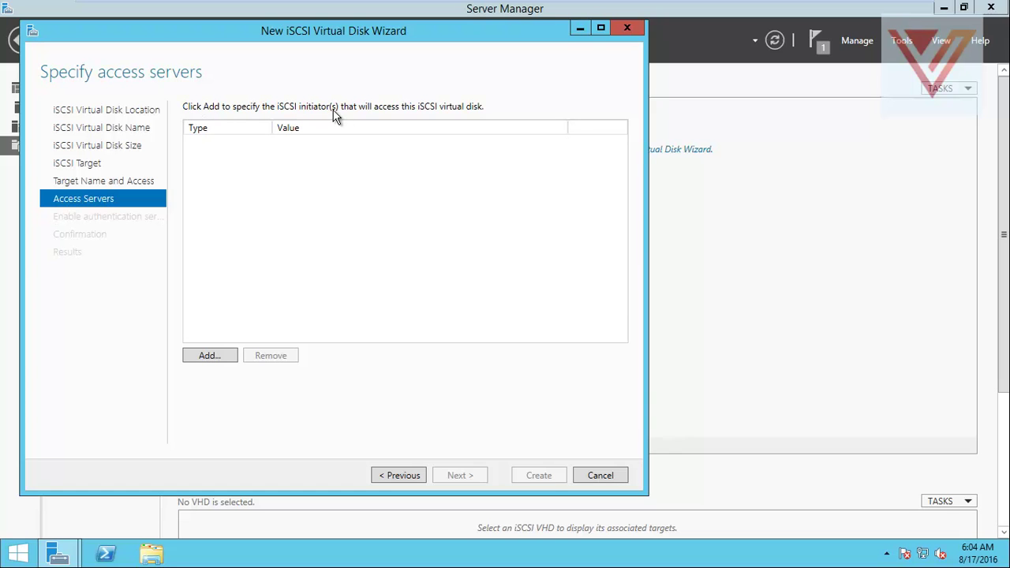
left_click(220, 359)
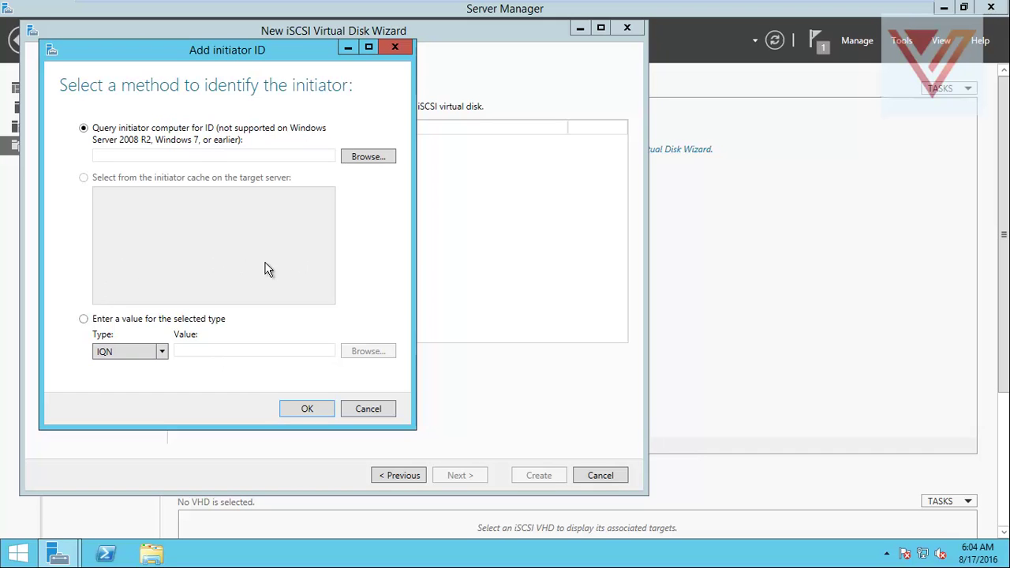
left_click(152, 353)
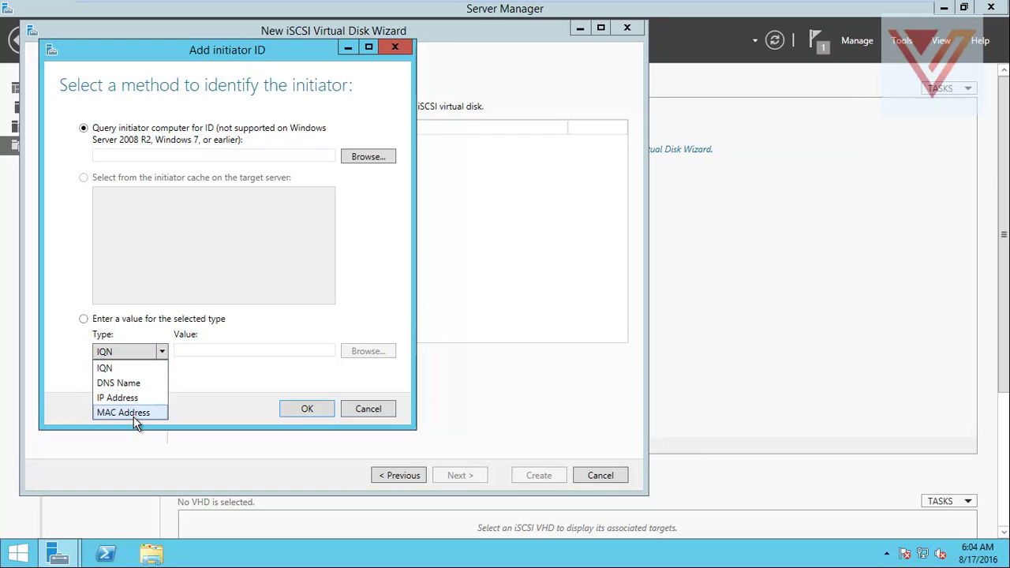
left_click(59, 191)
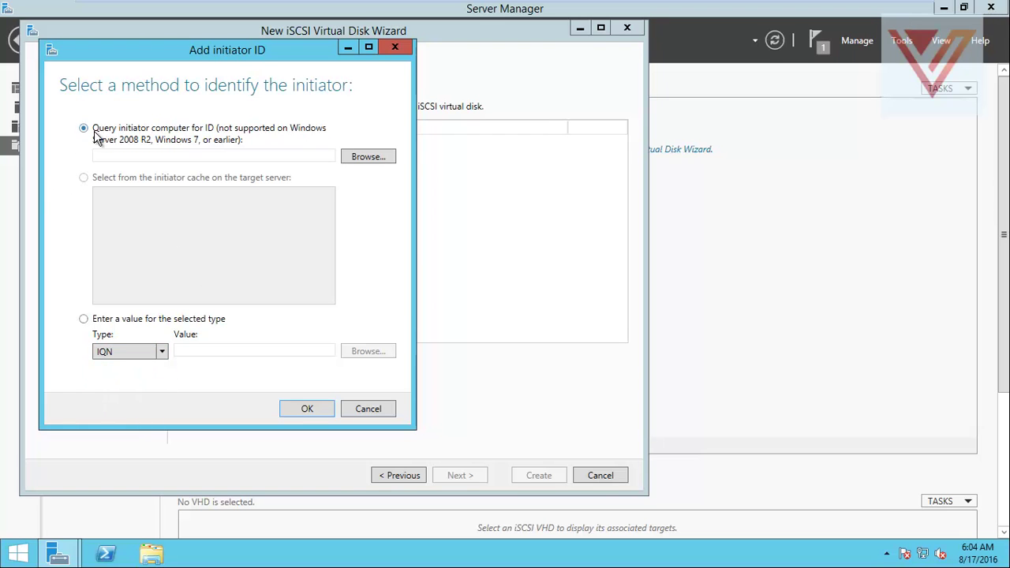
left_click(374, 157)
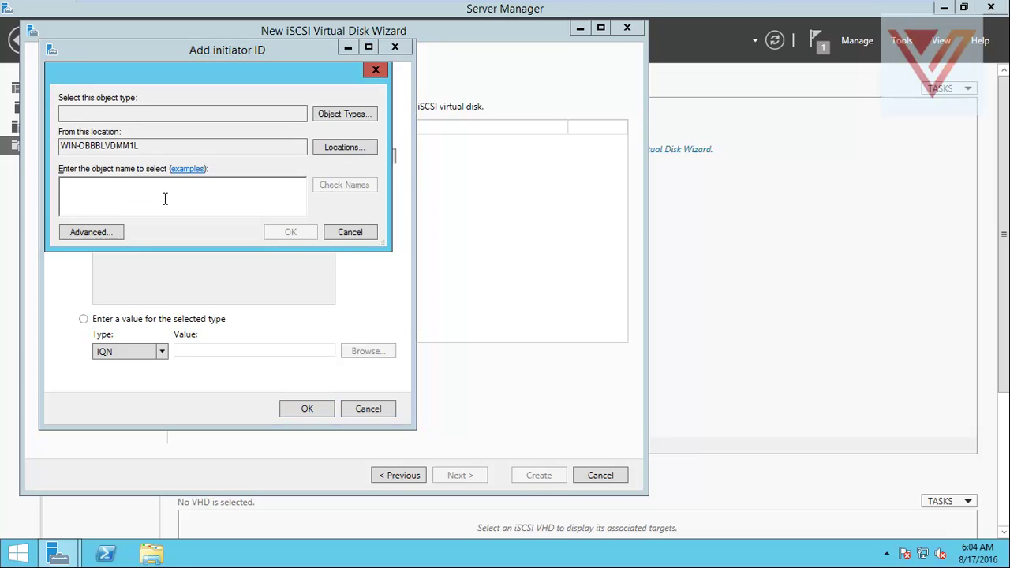
left_click(349, 233)
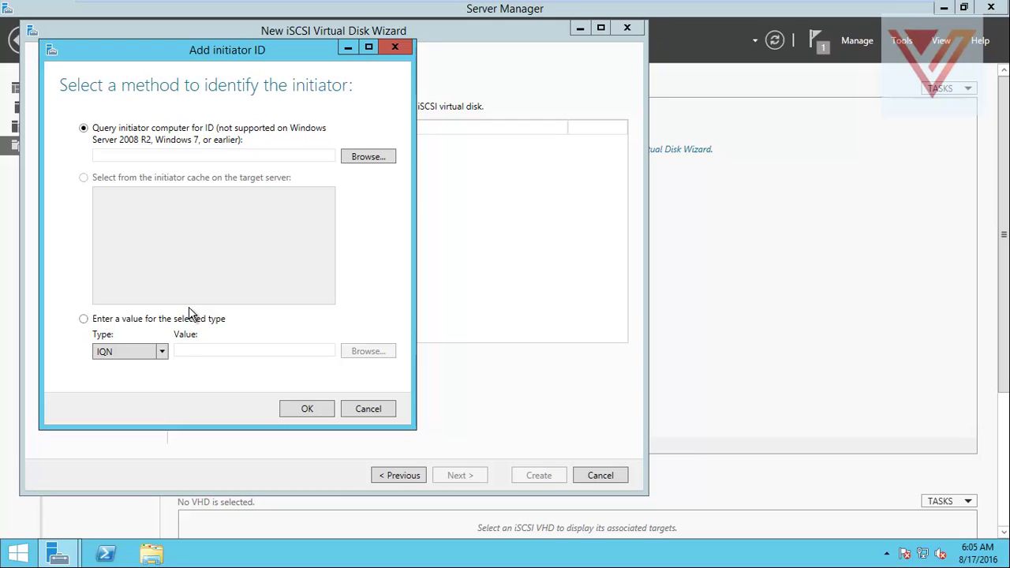
Identify the initiator by IP address with the value 192.168.100.84 and add it to the access servers
left_click(84, 319)
left_click(160, 352)
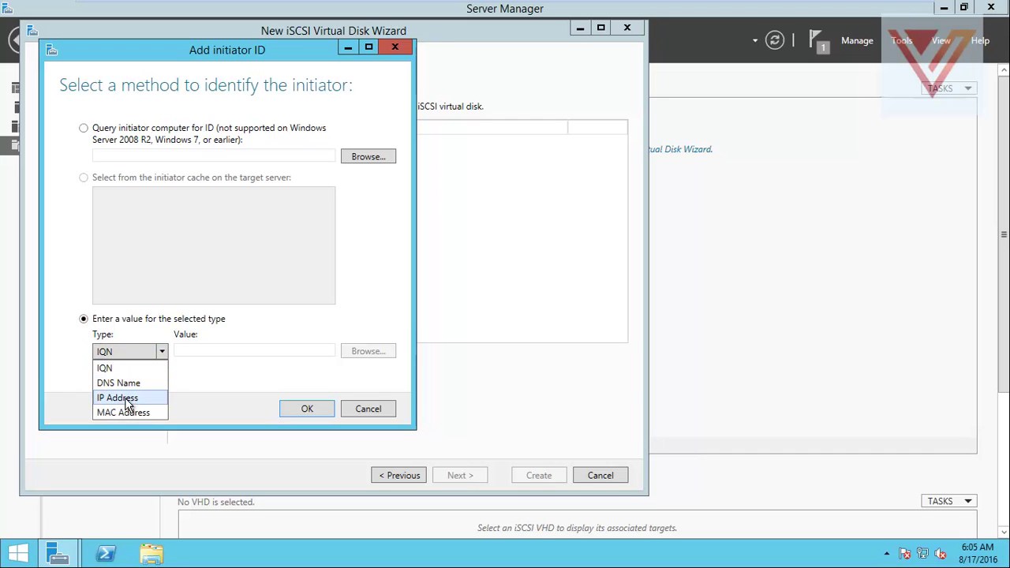
left_click(127, 398)
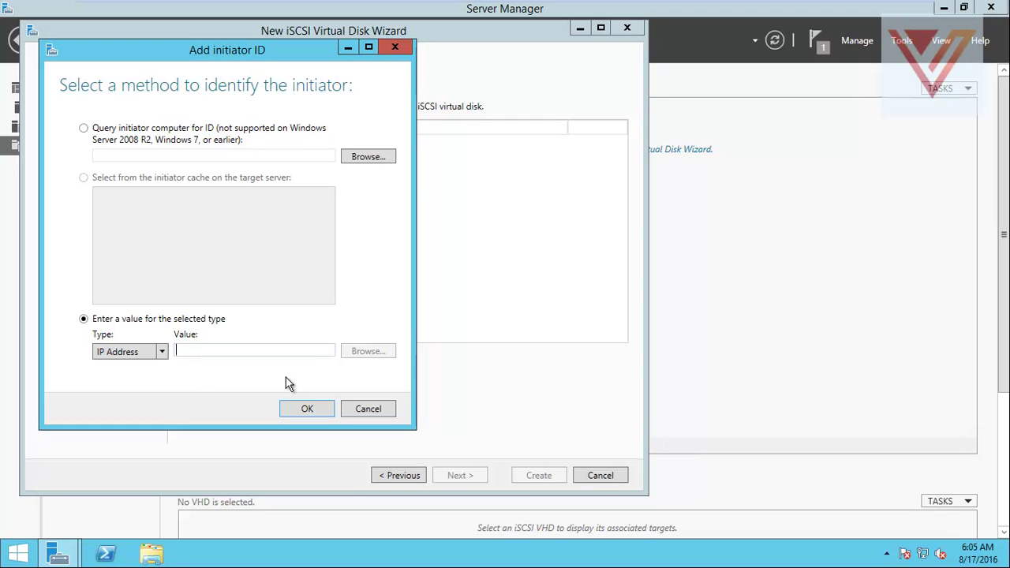
type("19")
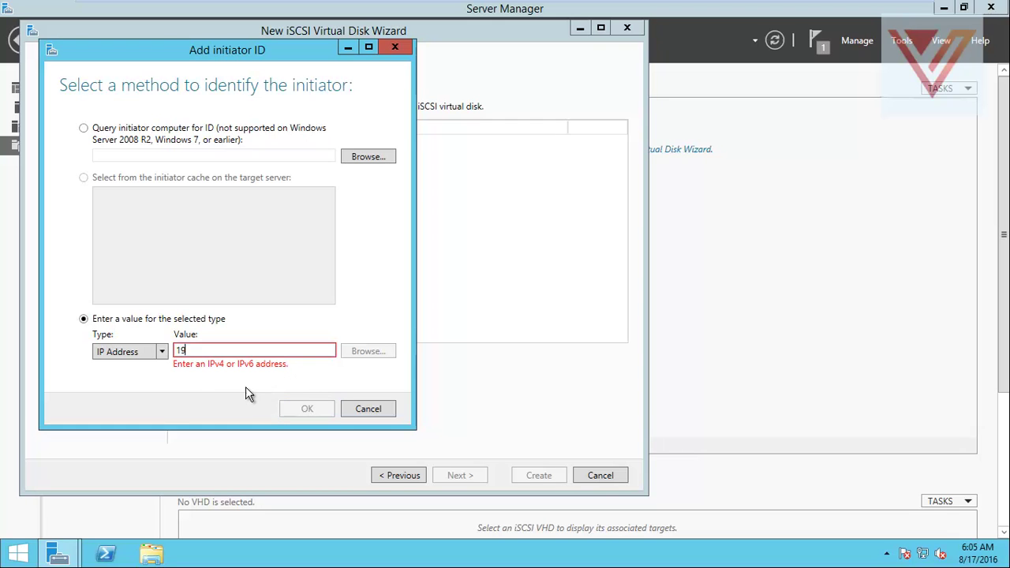
type("2.168.100.84")
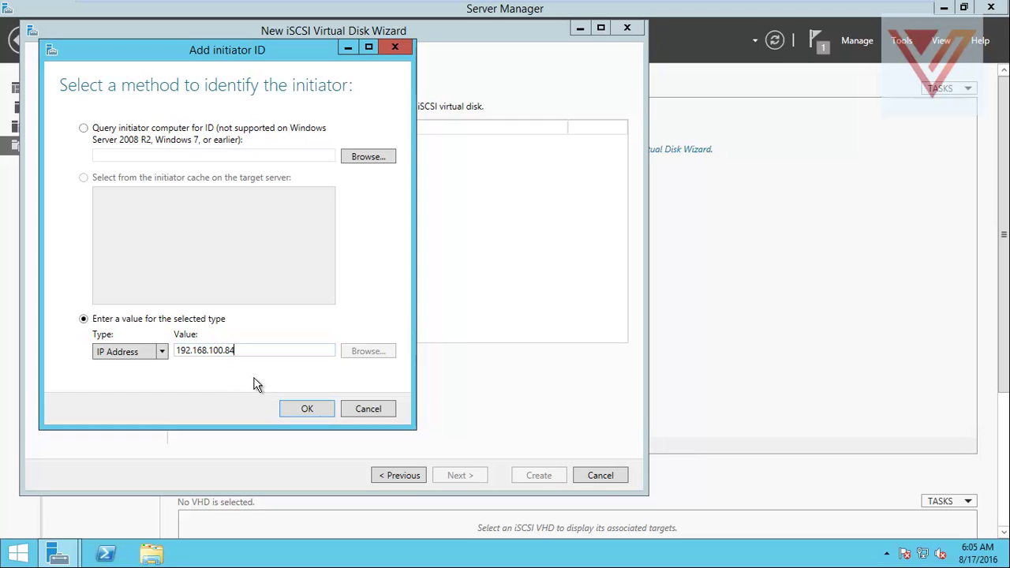
left_click(295, 412)
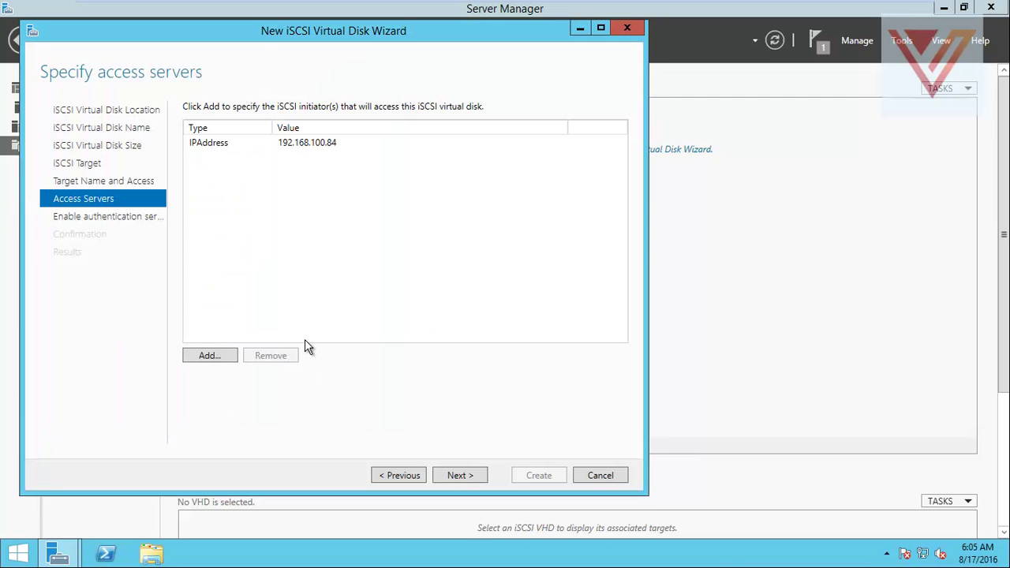
Add a second initiator by IP address, 192.168.100.72, and accept the access server list
left_click(210, 356)
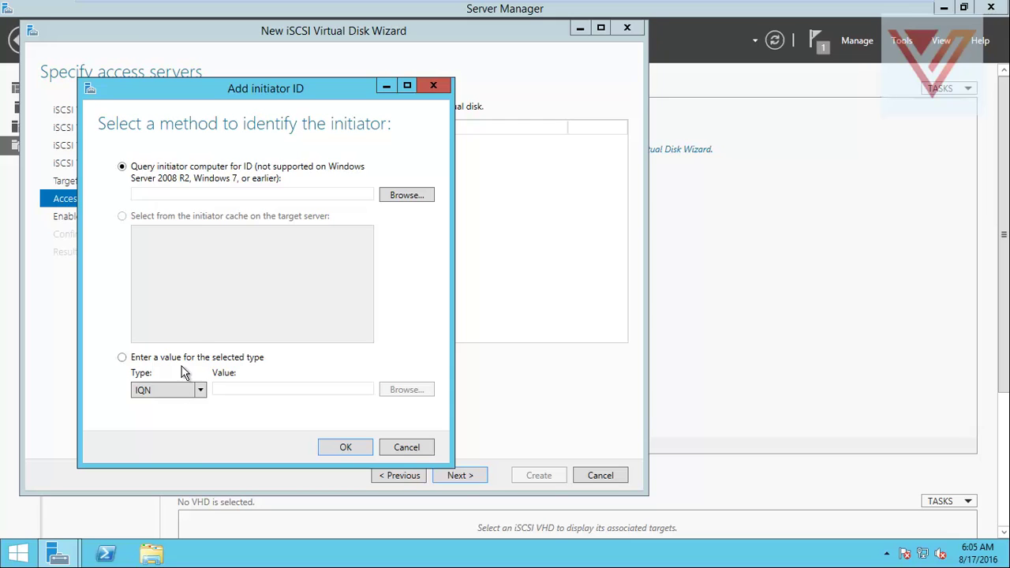
left_click(179, 388)
left_click(174, 435)
left_click(253, 388)
type("19")
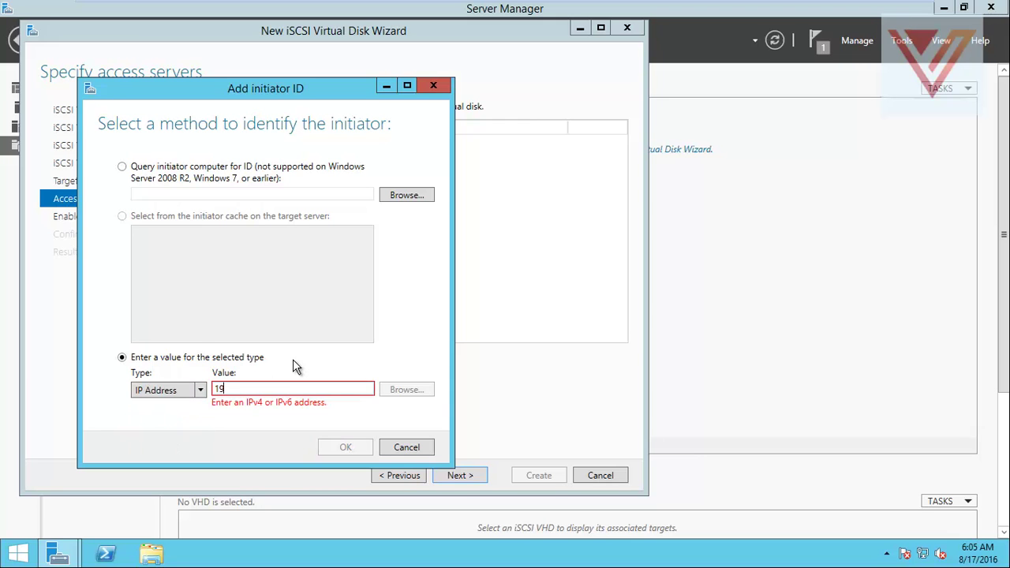
type("2.168.100.72")
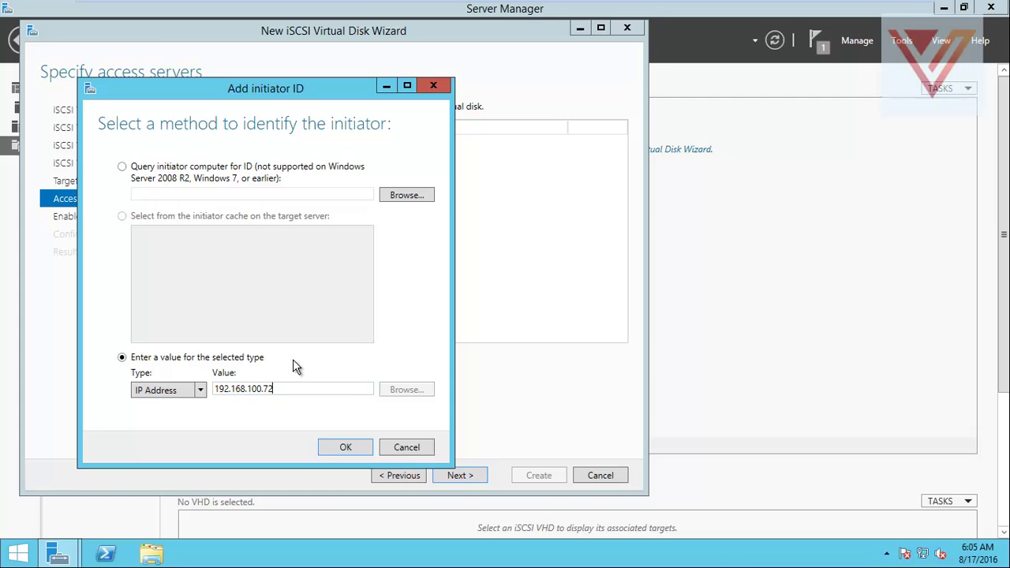
left_click(338, 445)
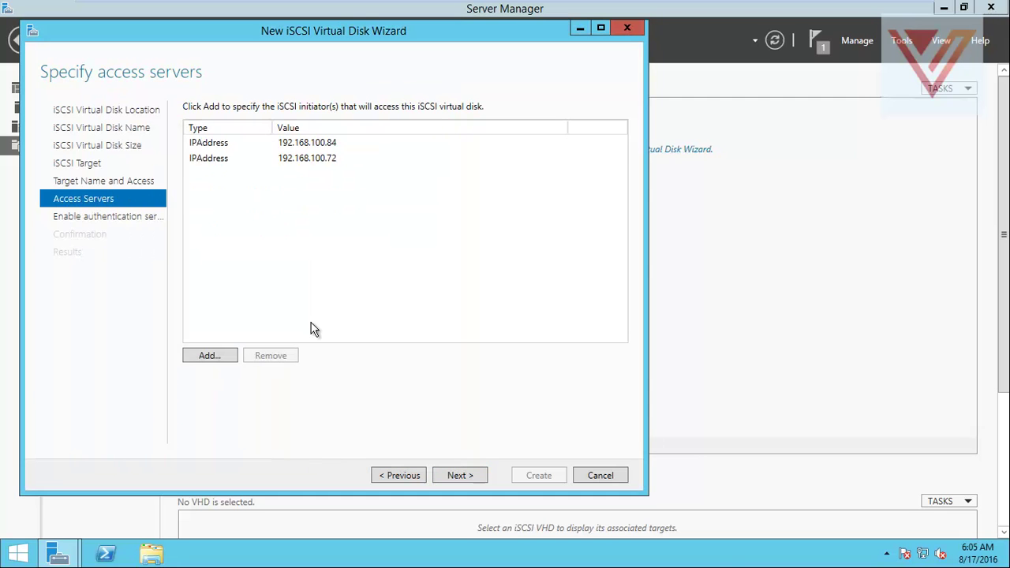
left_click(314, 144)
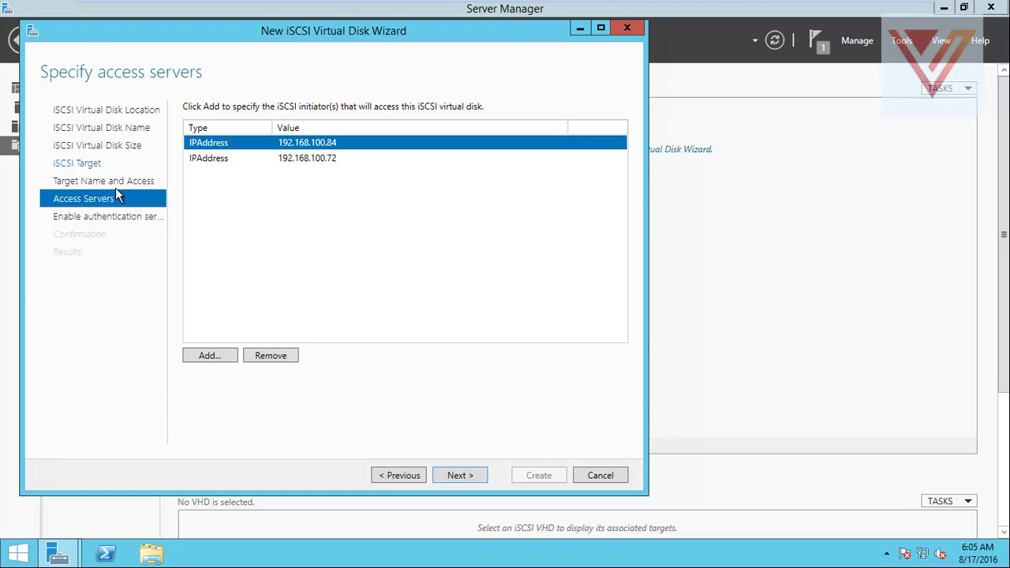
left_click(460, 476)
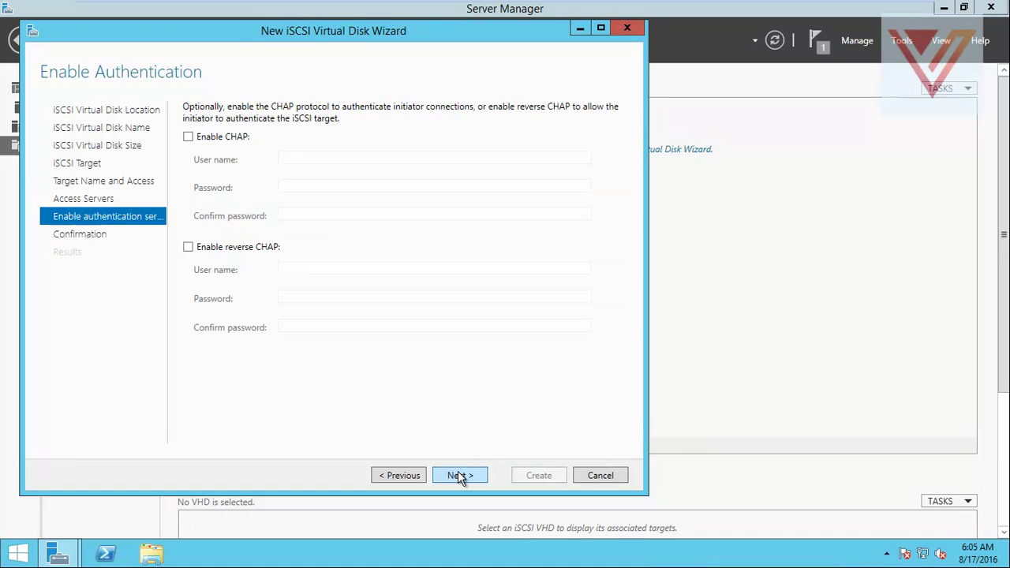
left_click(189, 137)
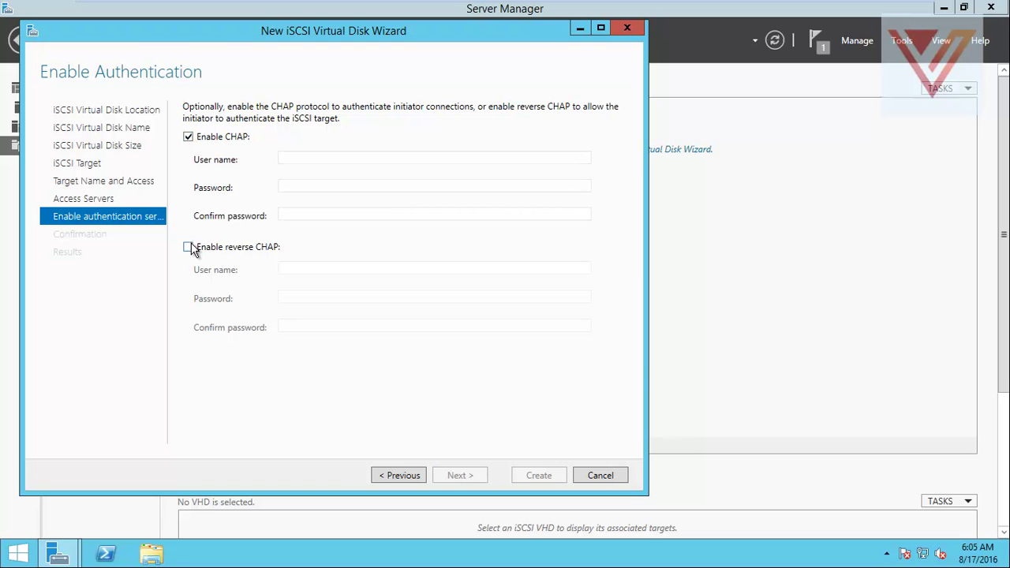
left_click(189, 247)
left_click(188, 137)
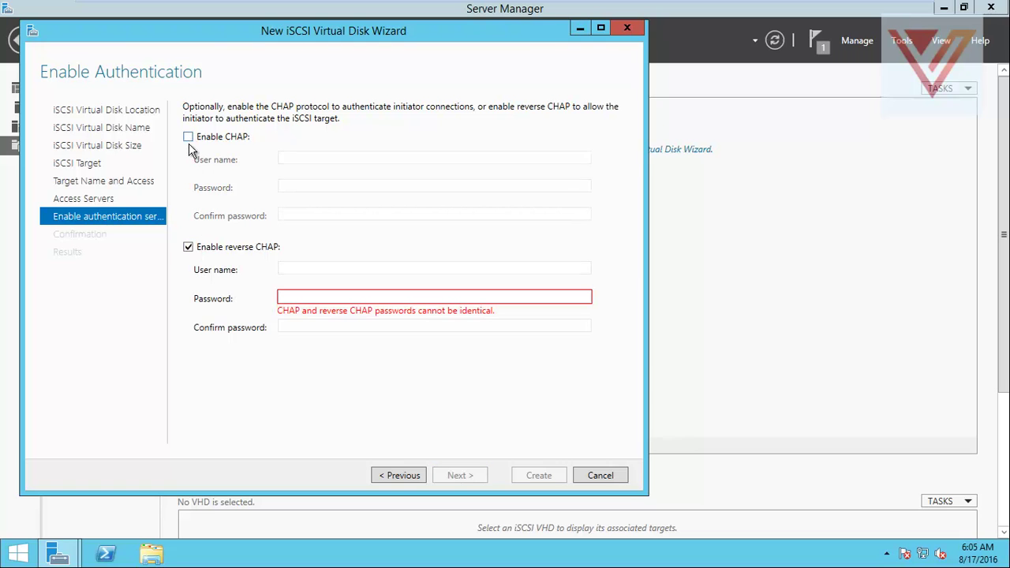
left_click(187, 248)
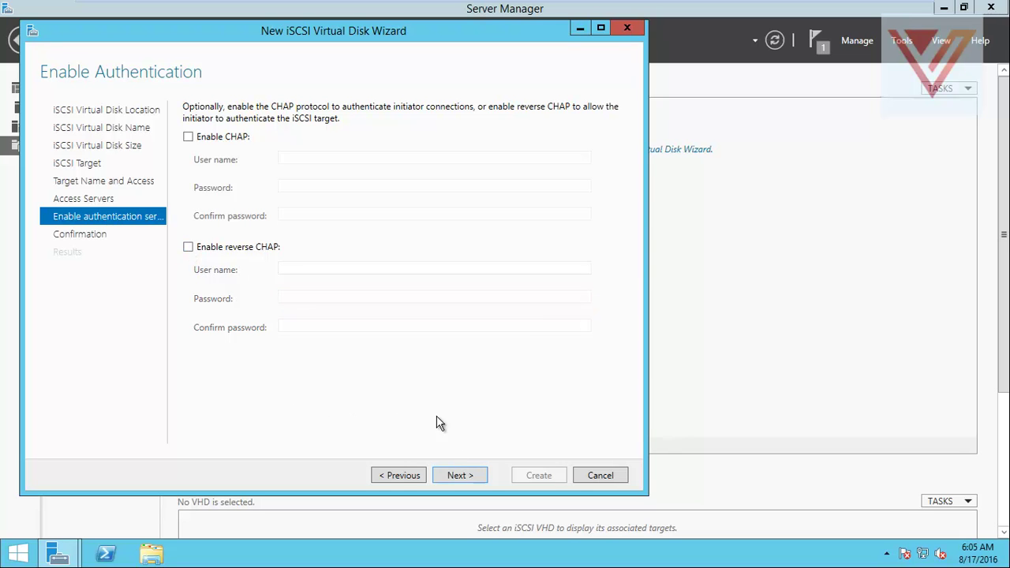
Create the iSCSI virtual disk and target with CHAP and reverse CHAP disabled, and close the wizard
left_click(467, 476)
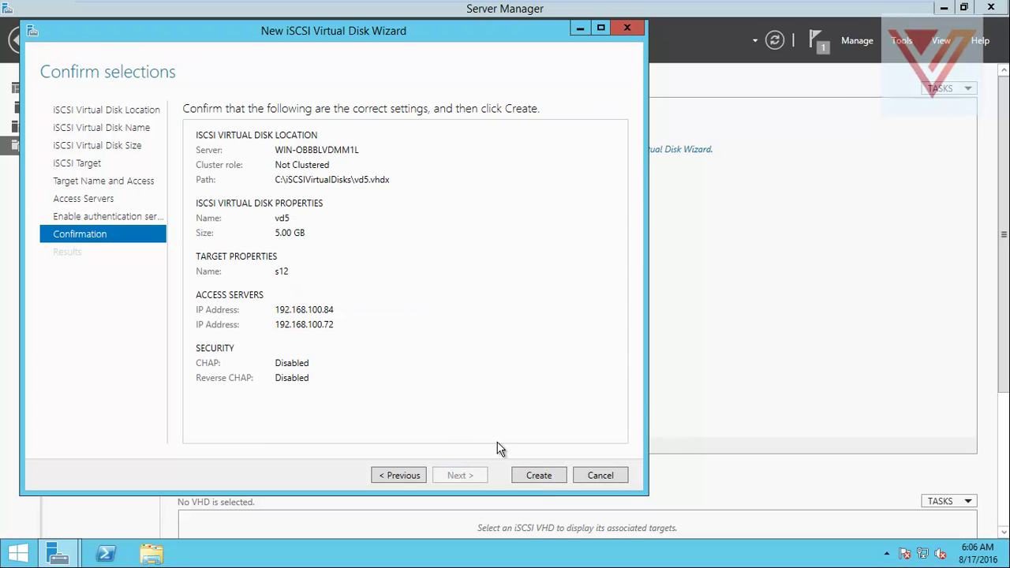
left_click(538, 477)
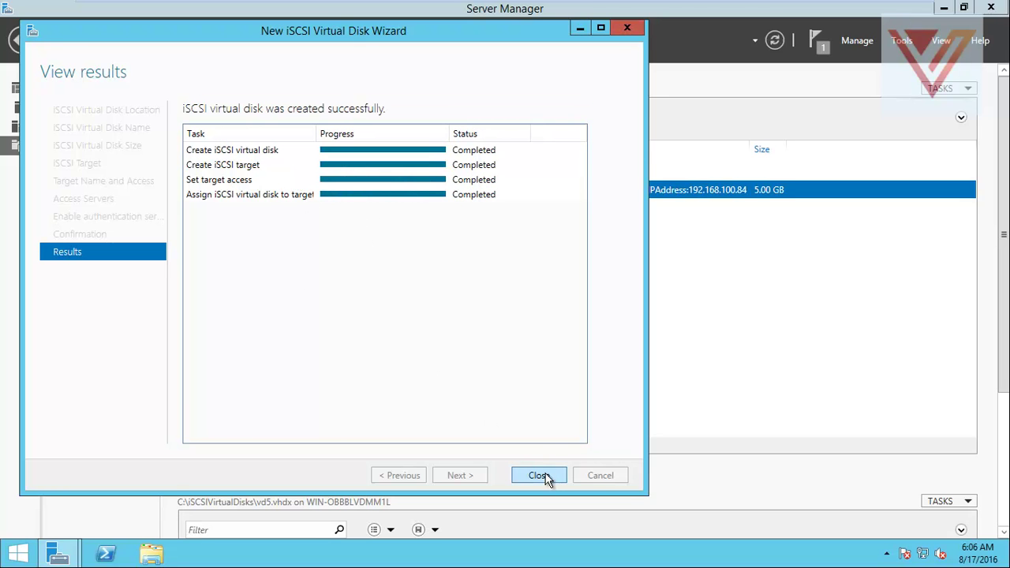
left_click(539, 475)
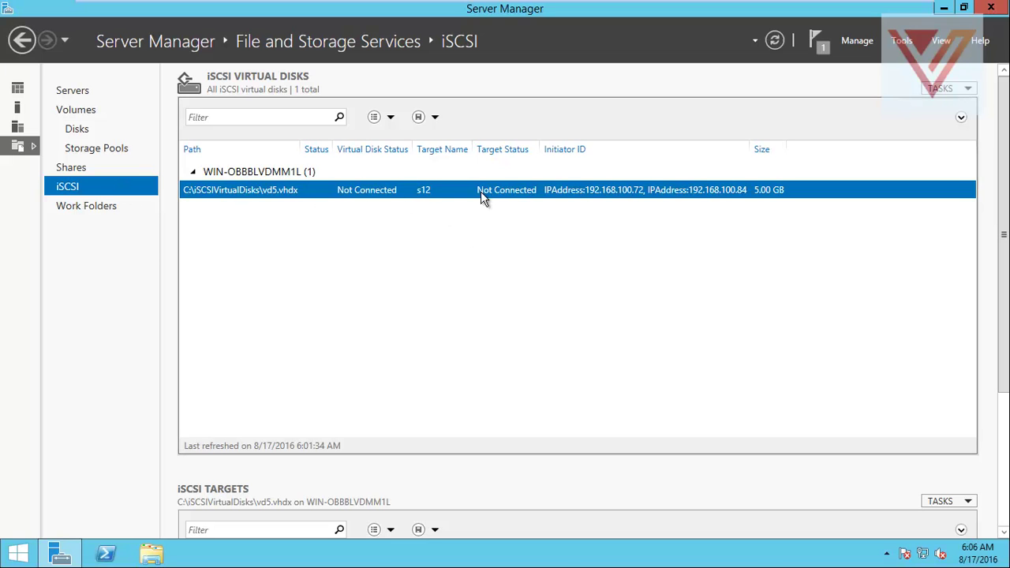
Review the initiators, security, connections and general properties of iSCSI target s12, and dismiss the properties without changes
left_click_drag(1004, 226, 1001, 394)
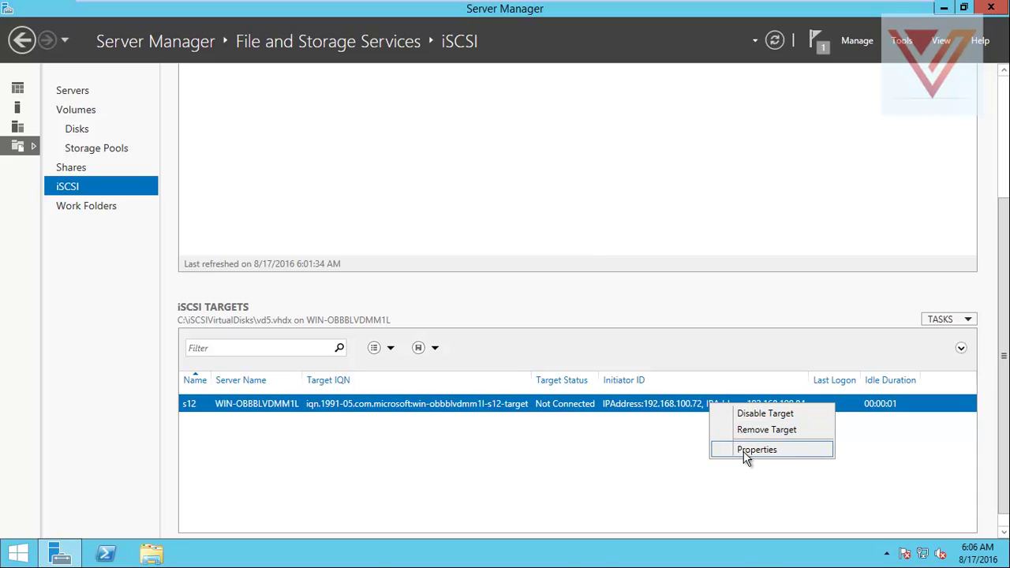
left_click(746, 455)
left_click(158, 207)
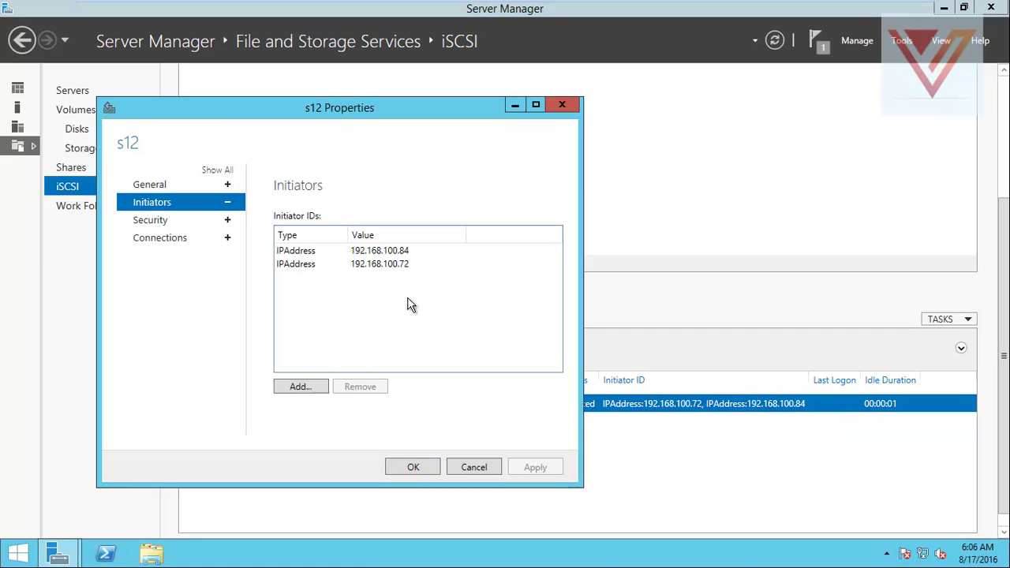
left_click(155, 224)
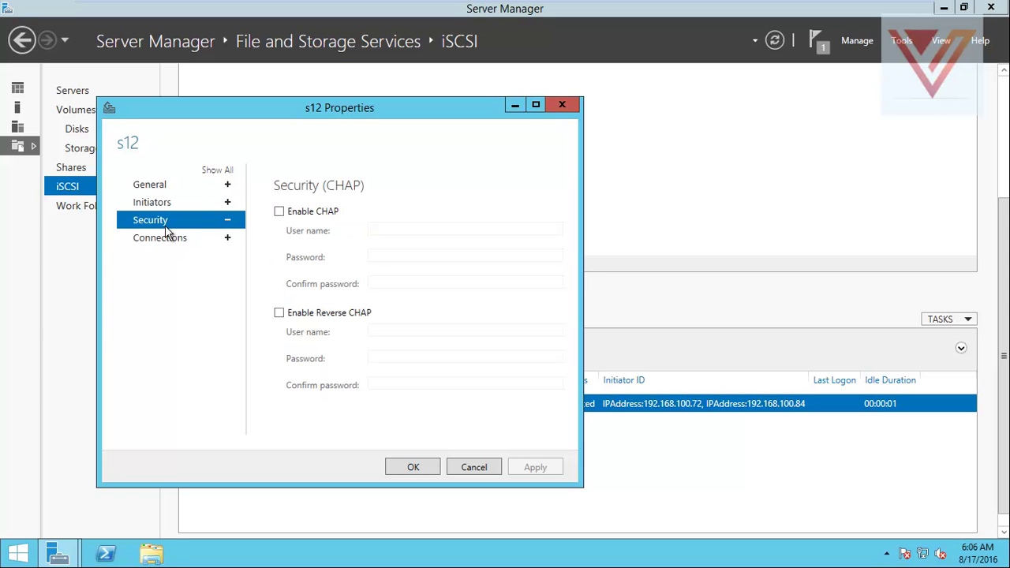
left_click(169, 240)
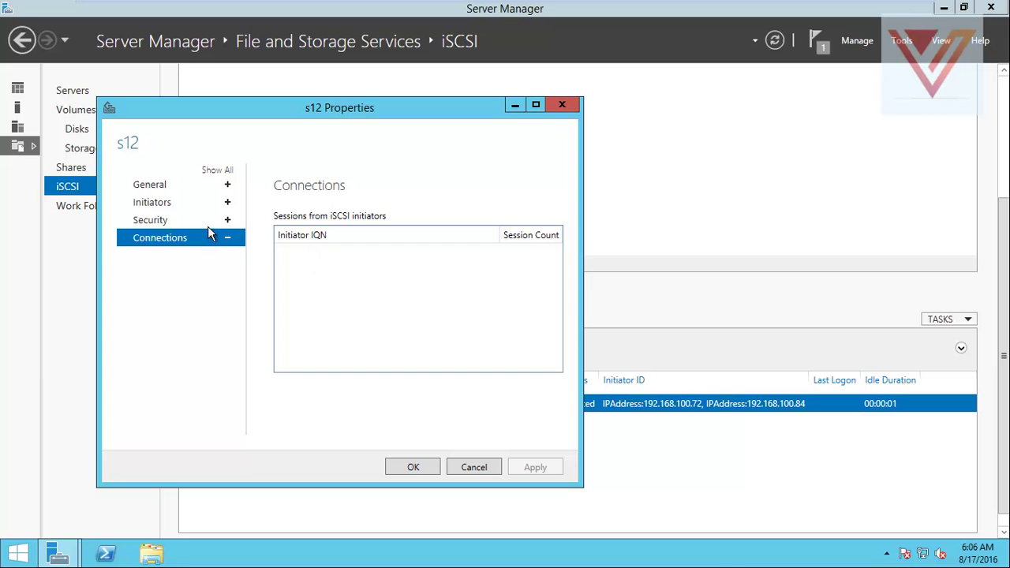
left_click(158, 186)
left_click(475, 468)
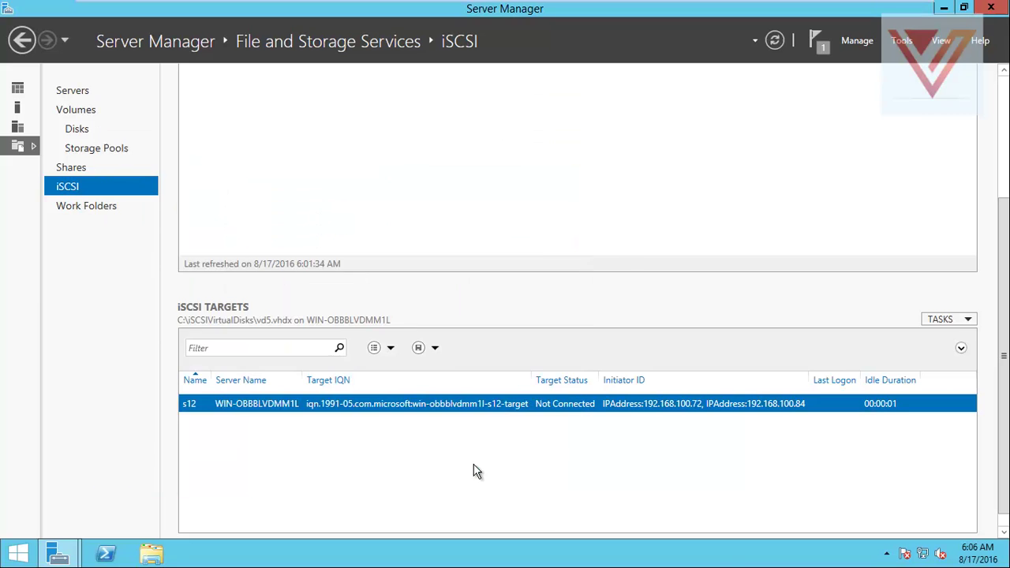
Minimize Server Manager and the server's virtual machine window, and switch to the Windows 10 virtual machine
left_click(943, 8)
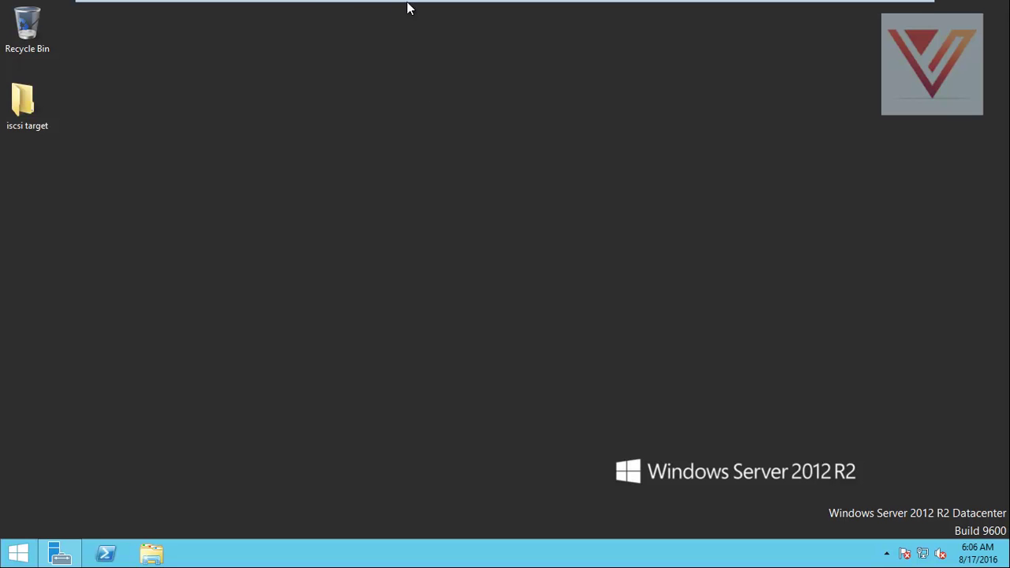
mouse_move(361, 7)
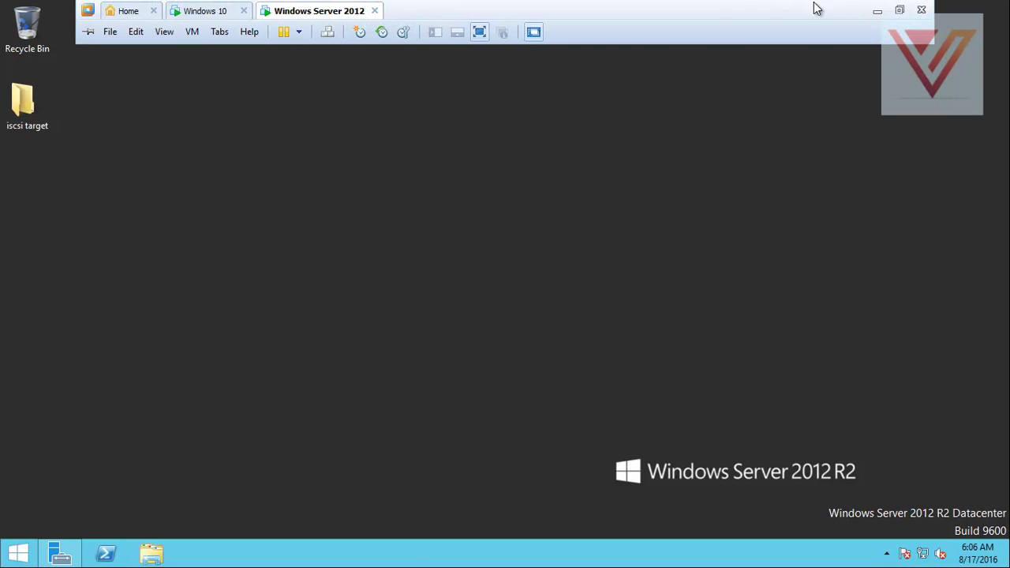
left_click(877, 11)
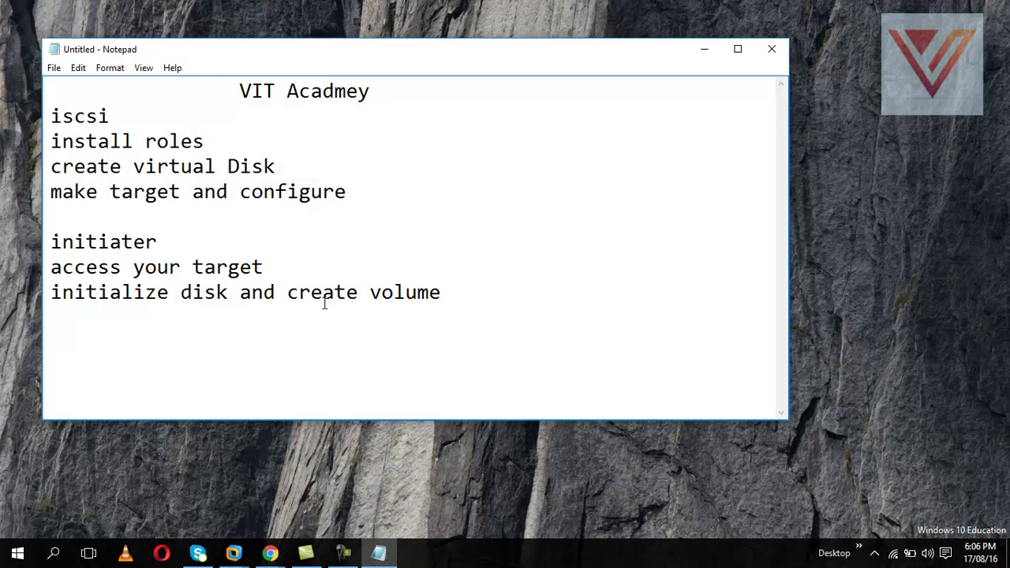
left_click(234, 554)
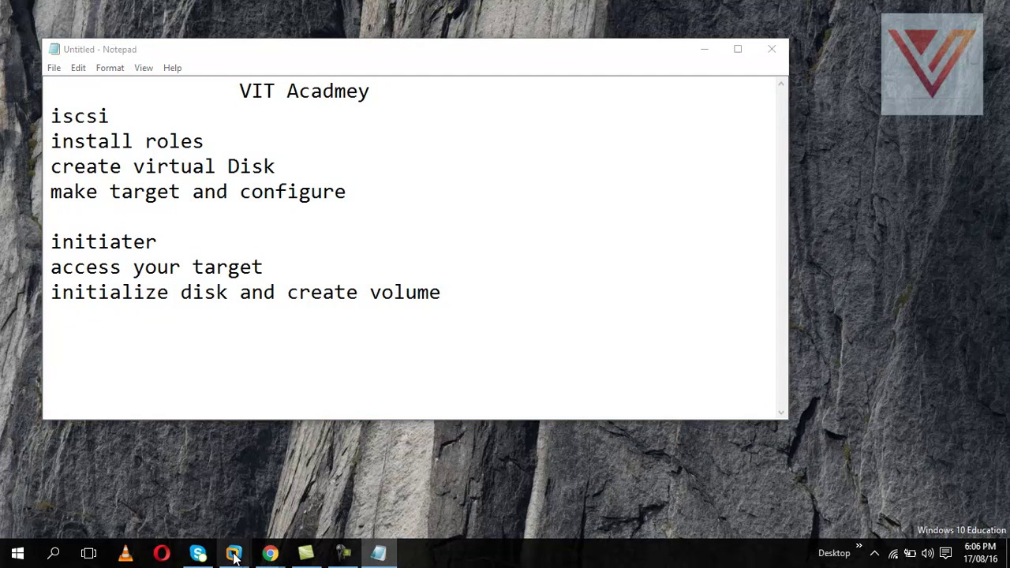
left_click(265, 434)
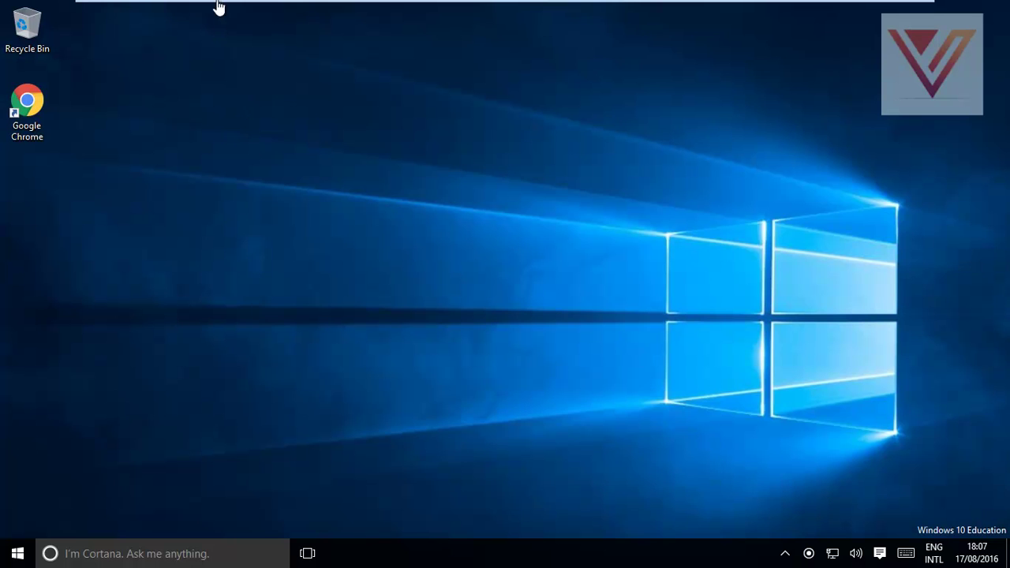
Search Windows 10 for "isc" and open iSCSI Initiator
left_click(15, 556)
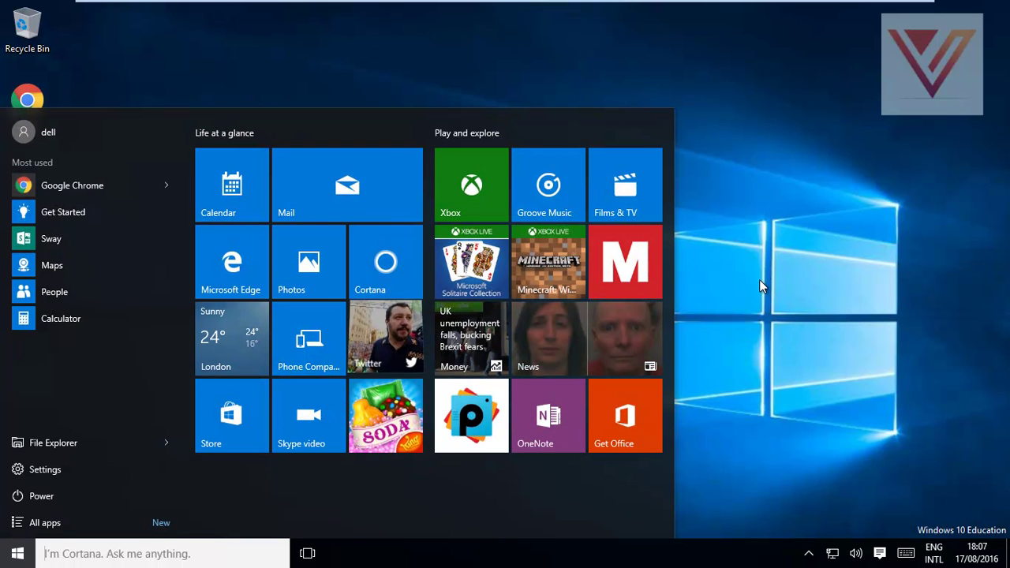
type("i")
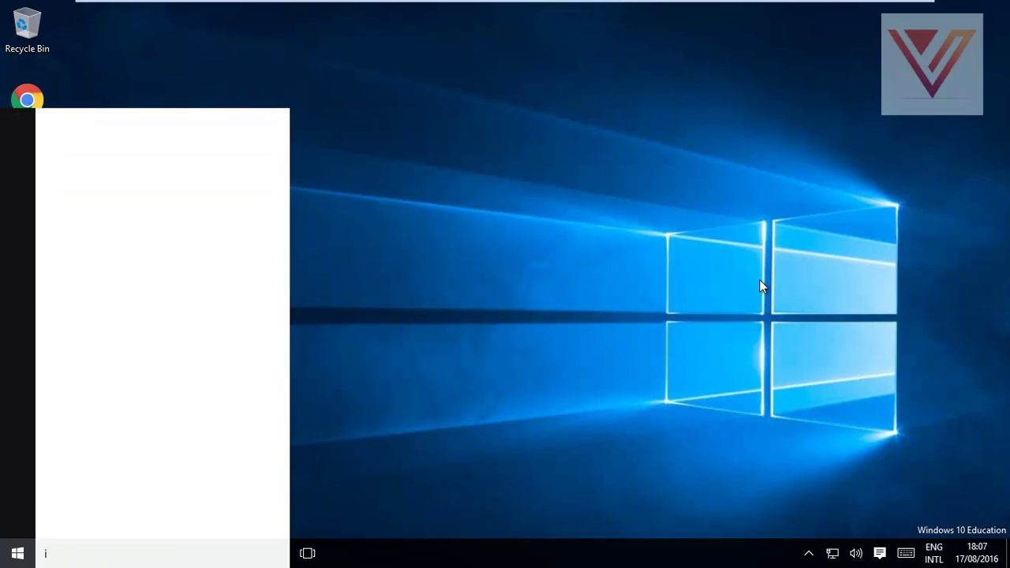
type("sc")
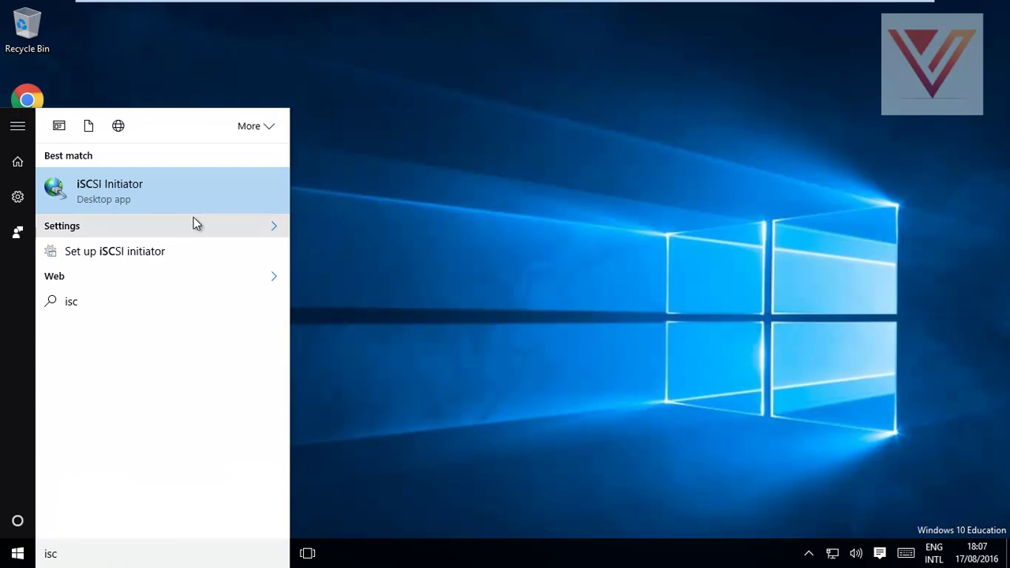
left_click(112, 187)
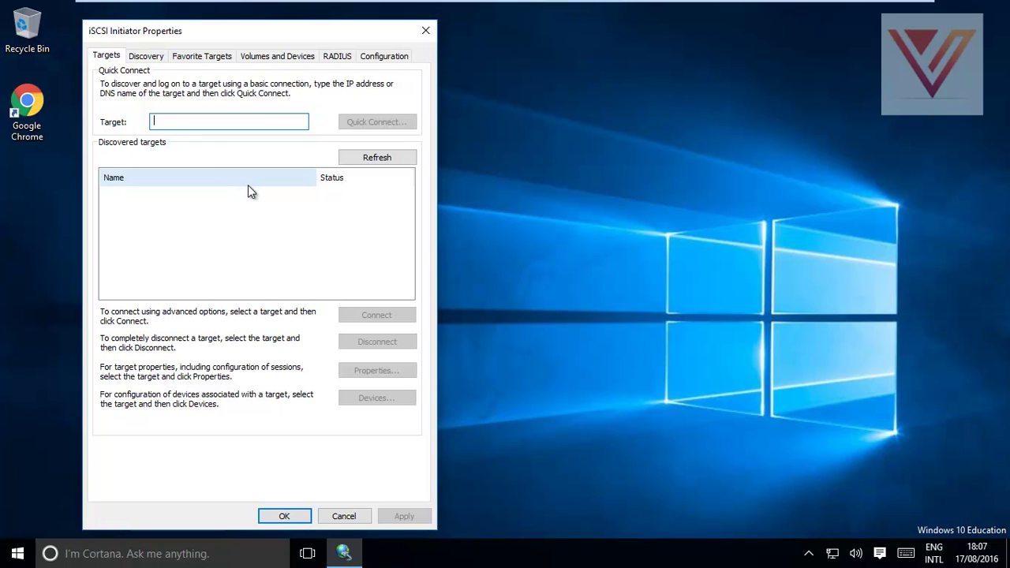
Quick-connect the initiator to the target at 192.168.100.85, finish the connection and accept the initiator properties
left_click(146, 58)
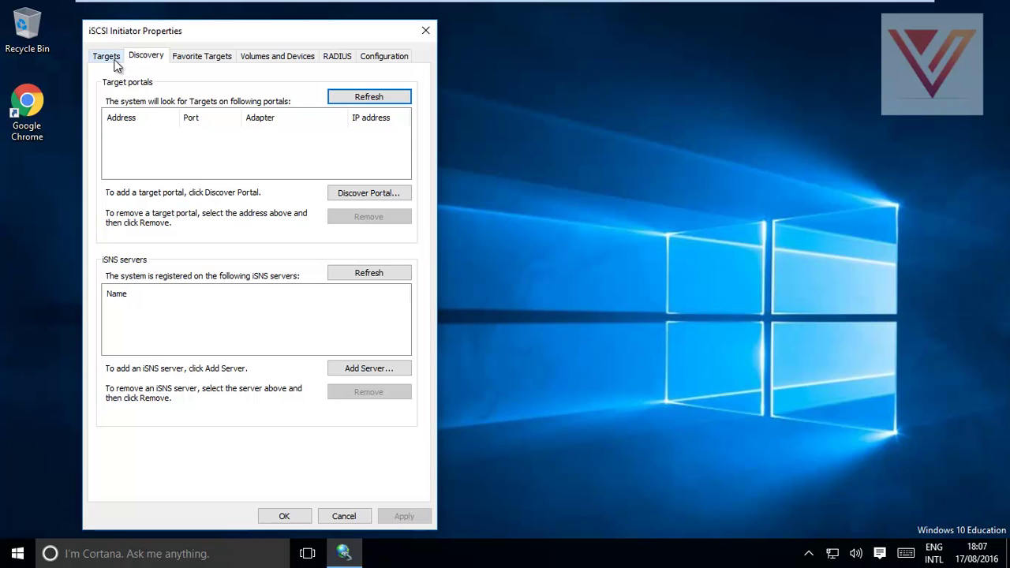
left_click(114, 61)
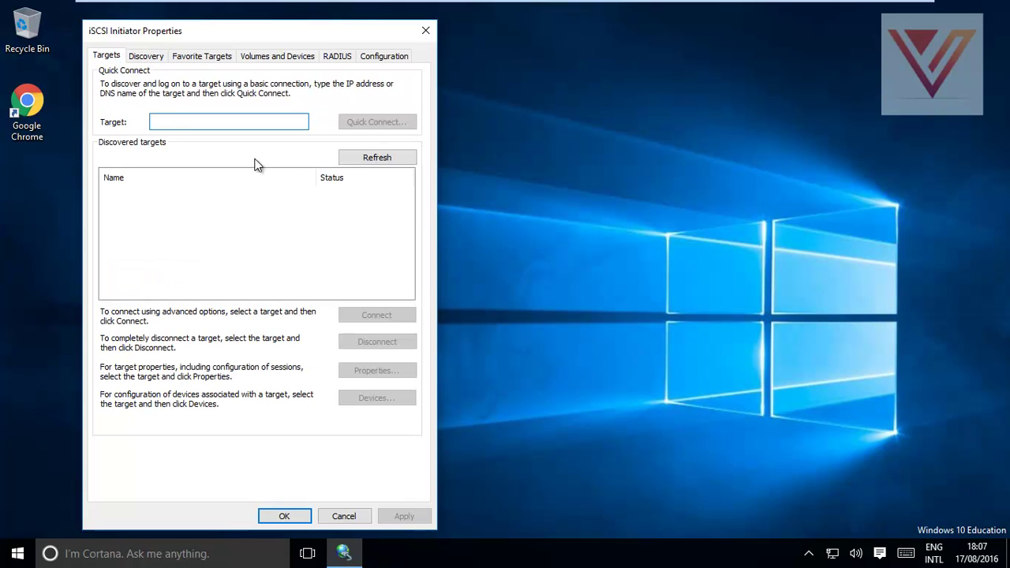
type("192.168.100")
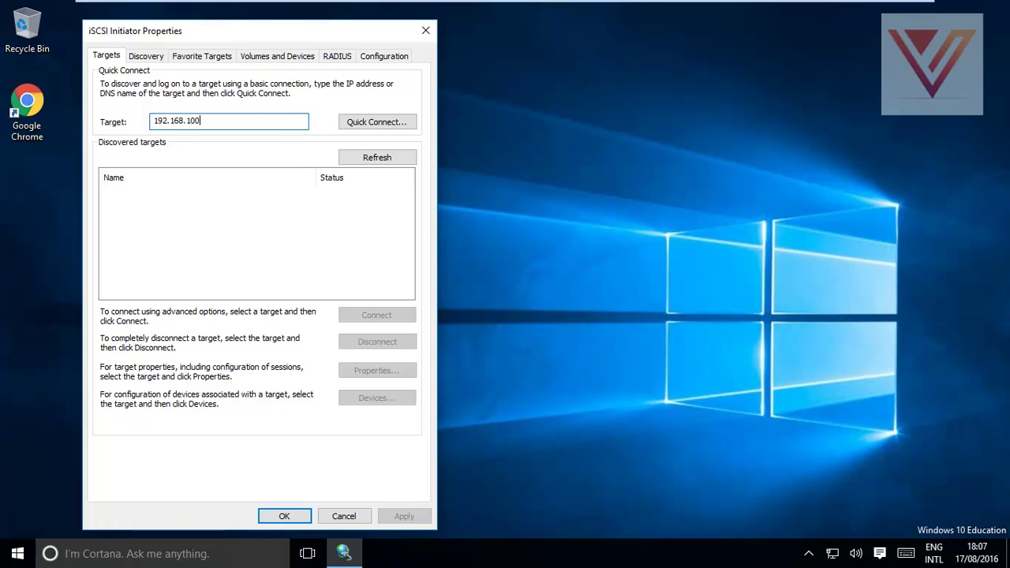
type(".85")
left_click(364, 124)
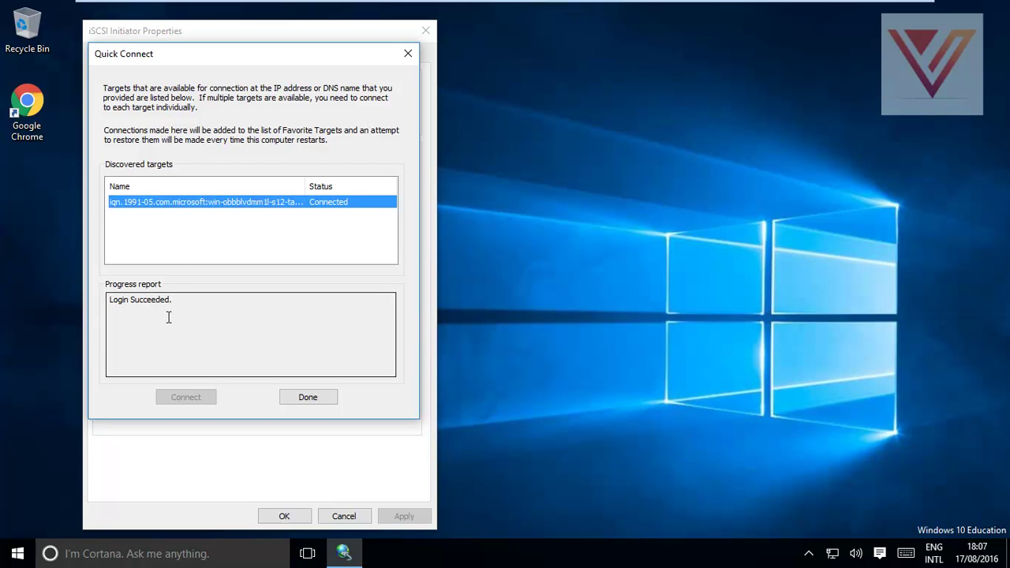
left_click(309, 399)
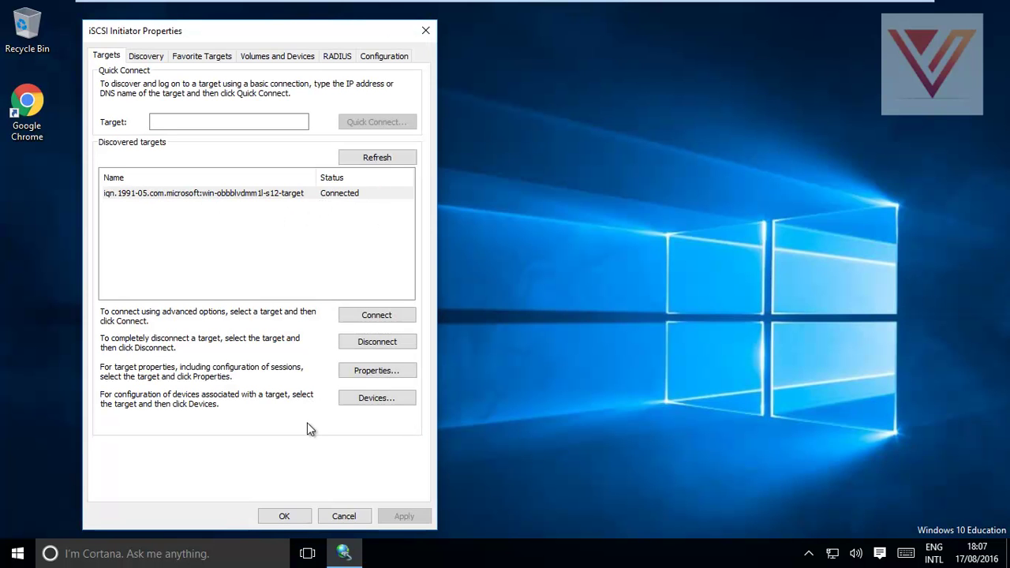
left_click(289, 520)
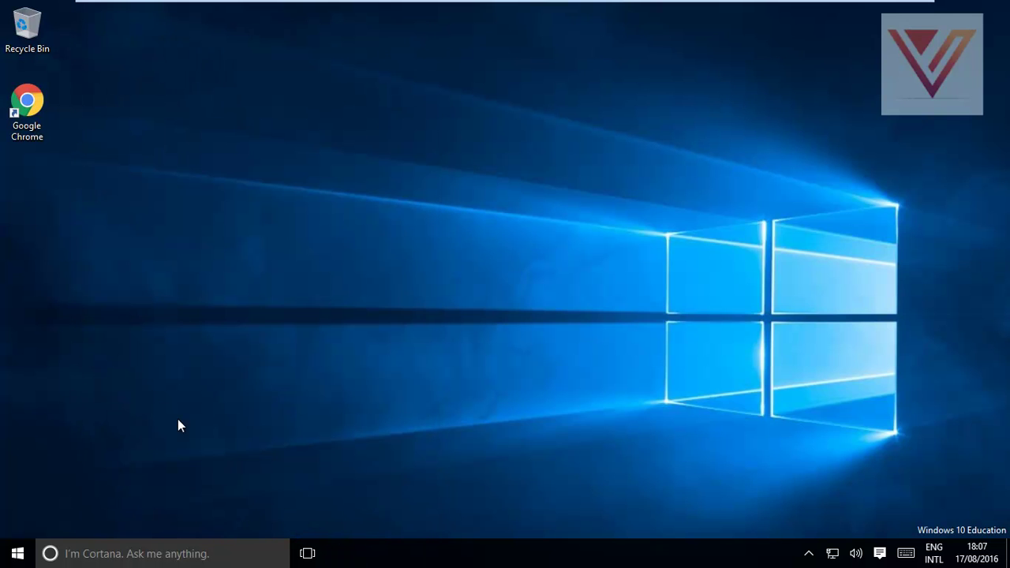
Open Disk Management and initialise Disk 1 with the GPT (GUID Partition Table) partition style
right_click(18, 553)
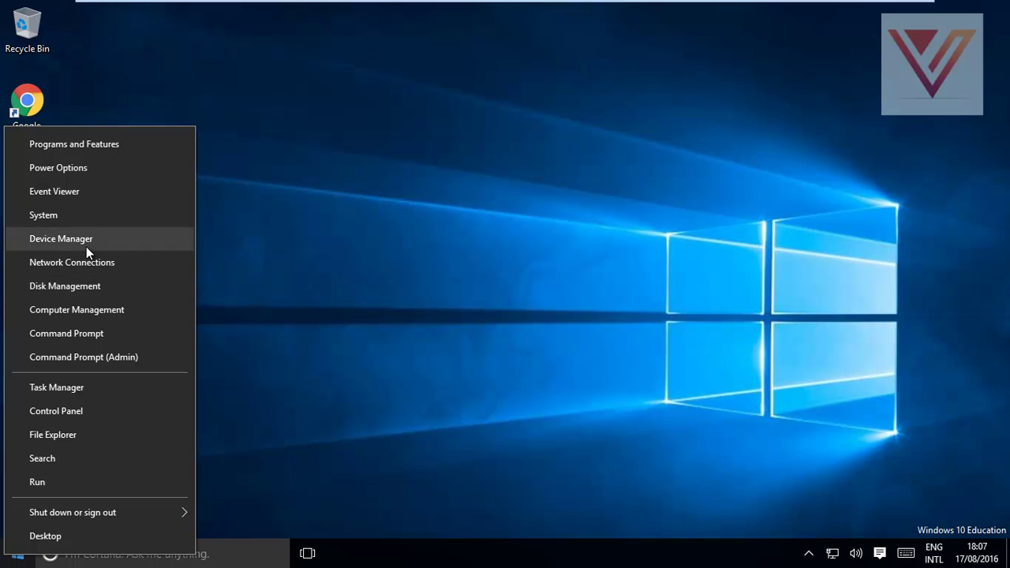
left_click(83, 286)
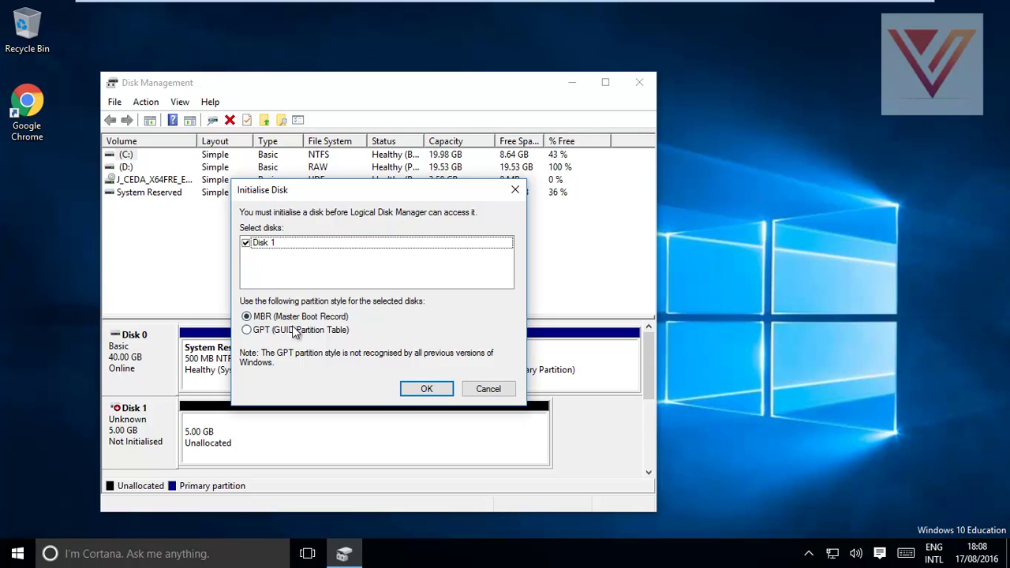
left_click(268, 331)
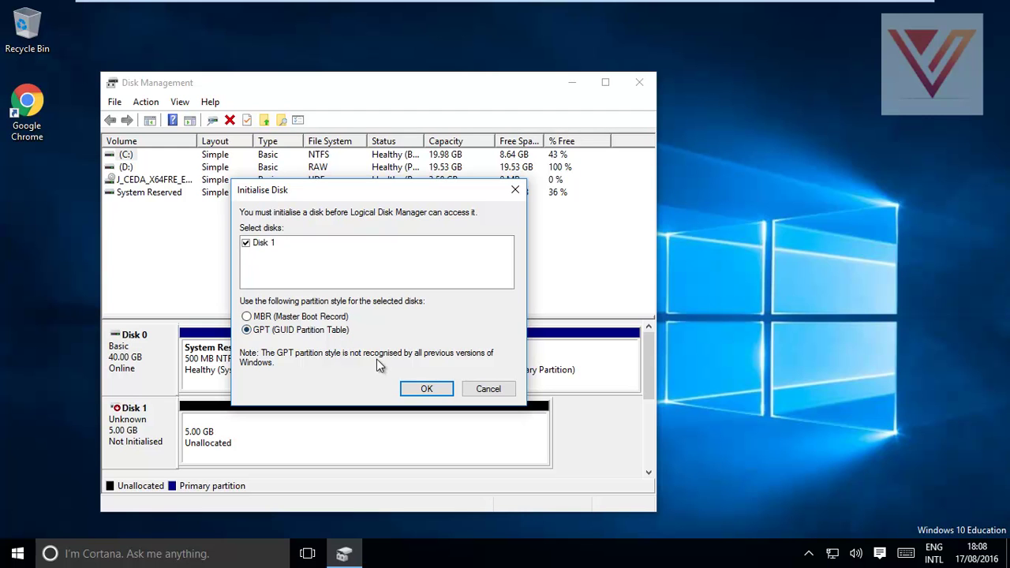
left_click(426, 389)
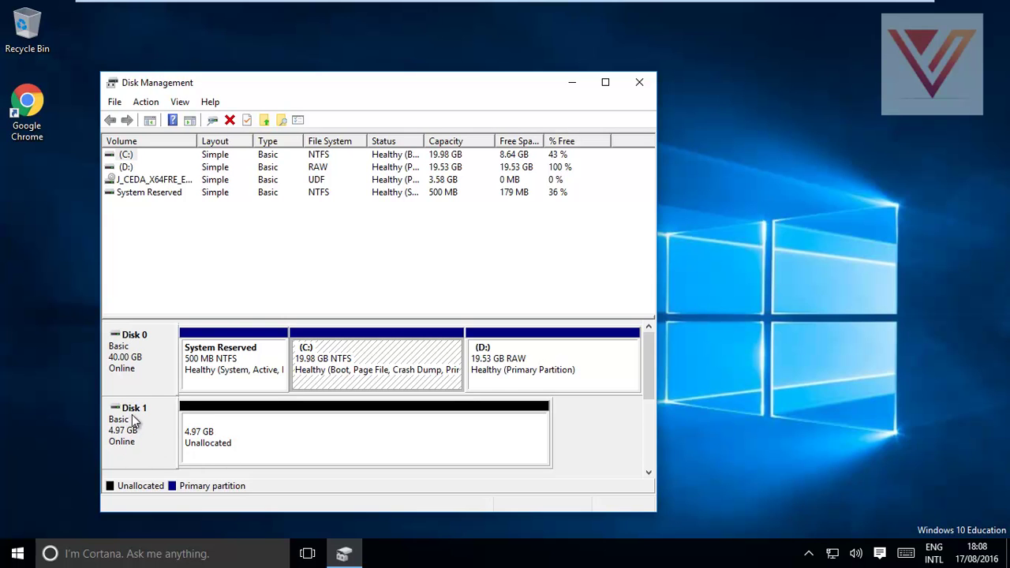
right_click(275, 434)
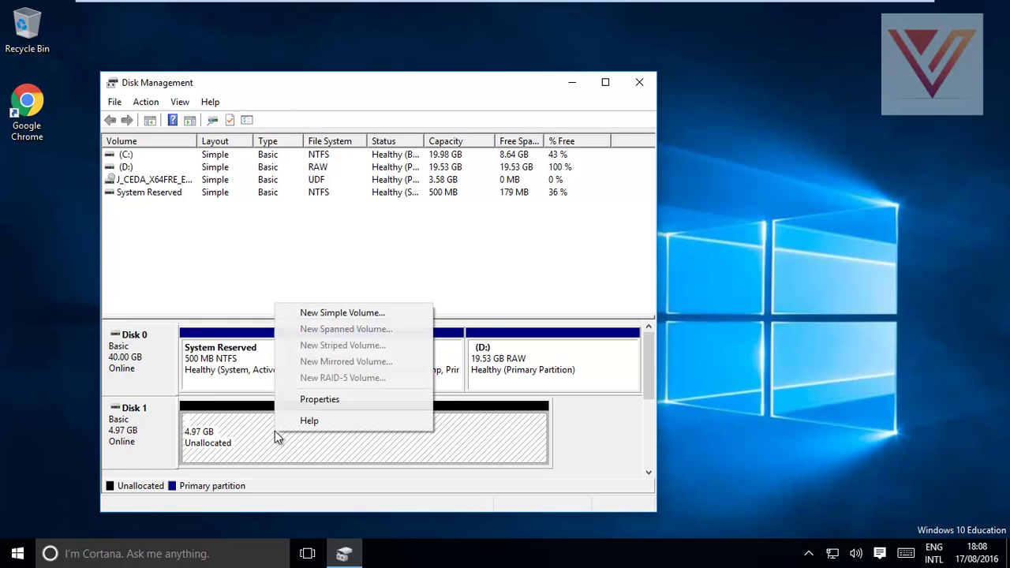
left_click(322, 315)
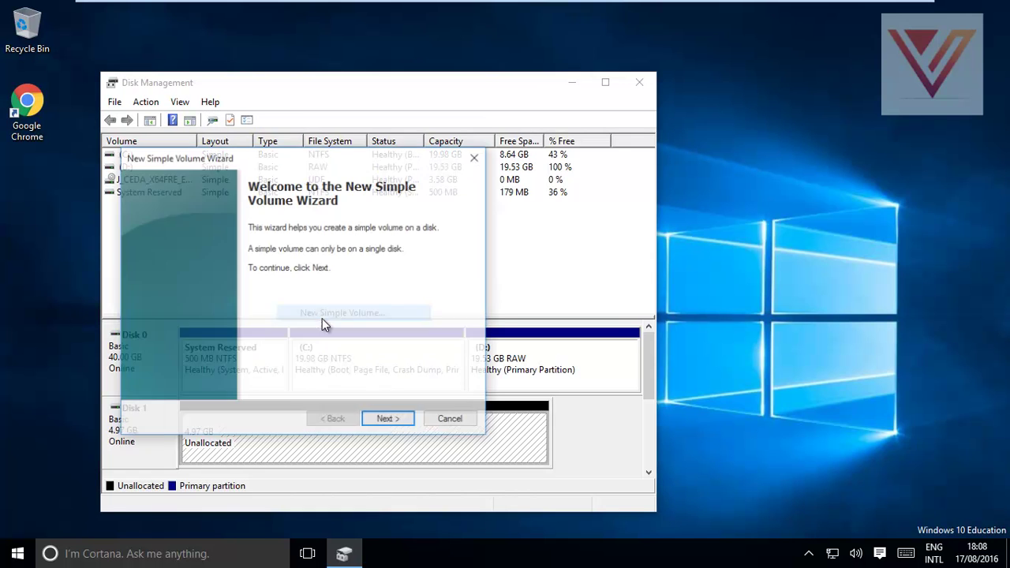
left_click(399, 421)
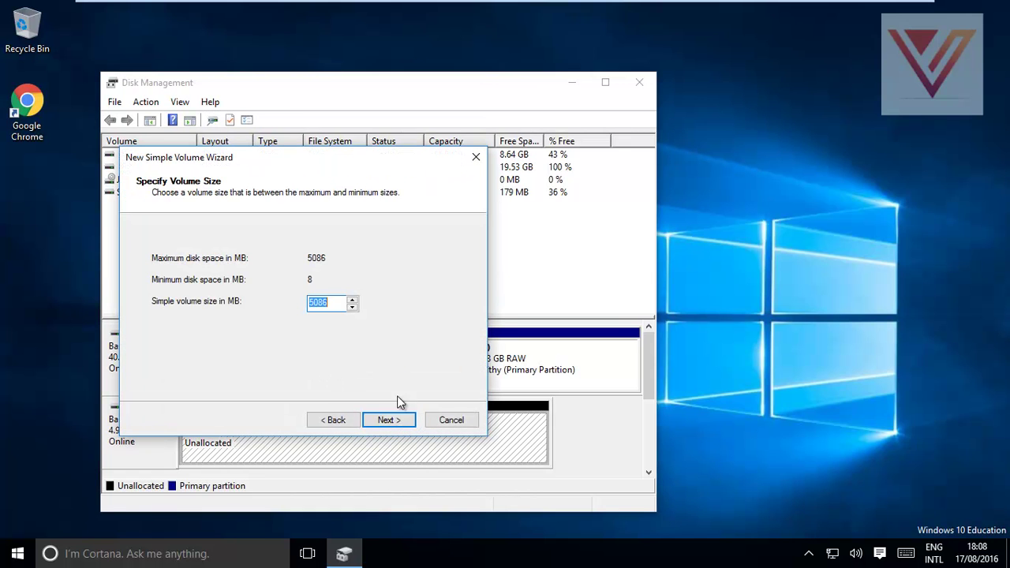
left_click(398, 419)
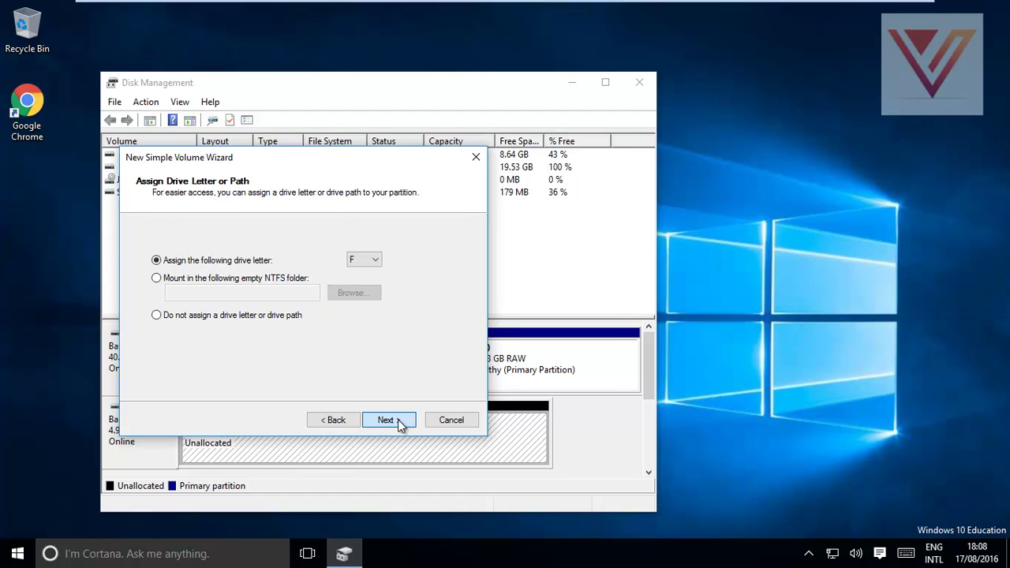
left_click(449, 420)
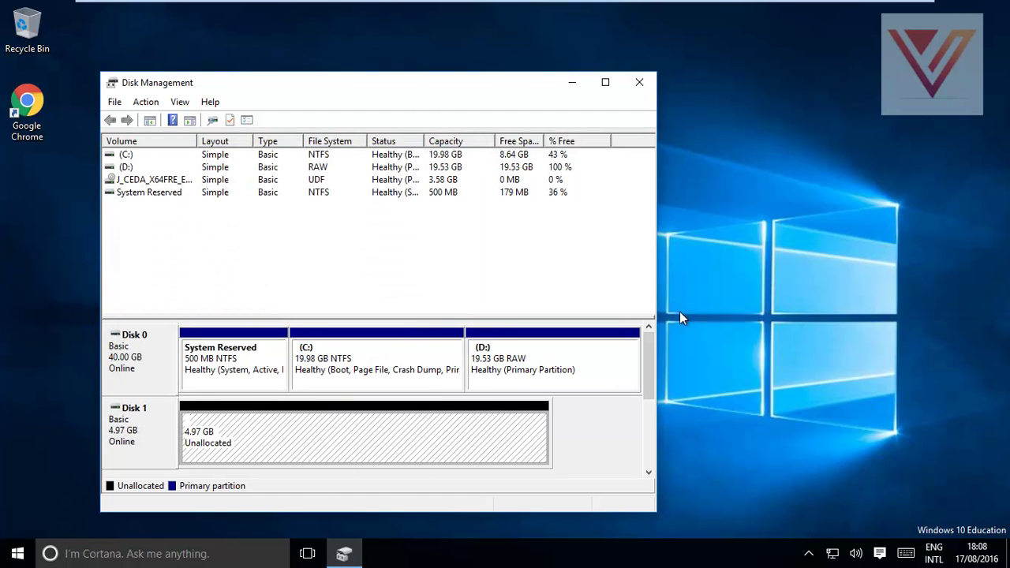
left_click_drag(649, 347, 661, 396)
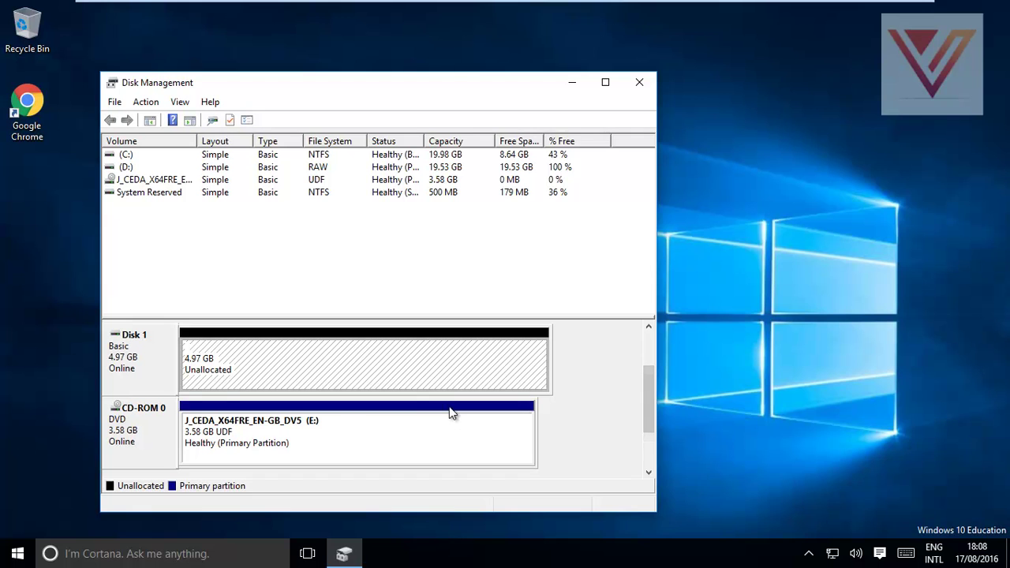
left_click(139, 358)
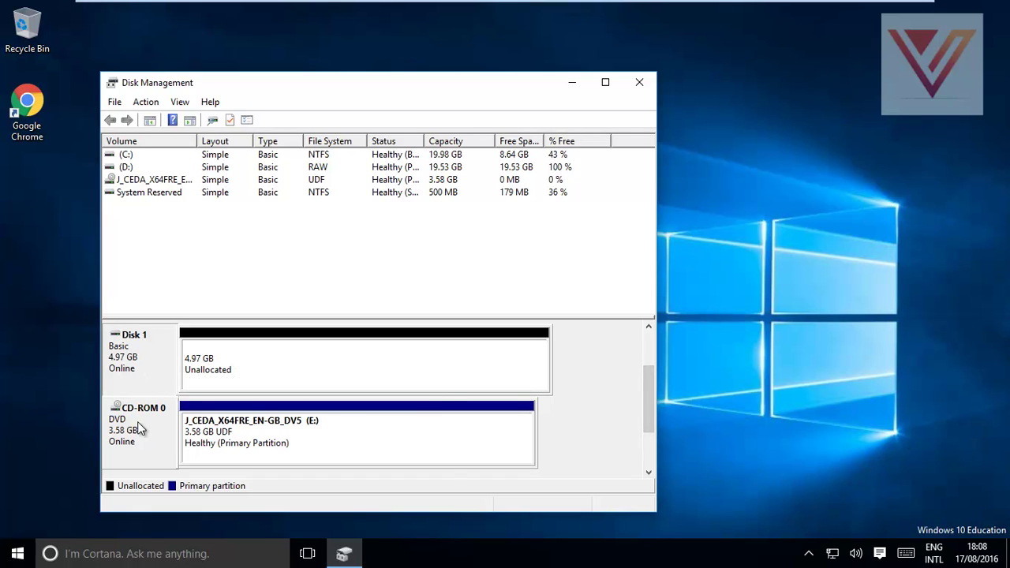
right_click(295, 365)
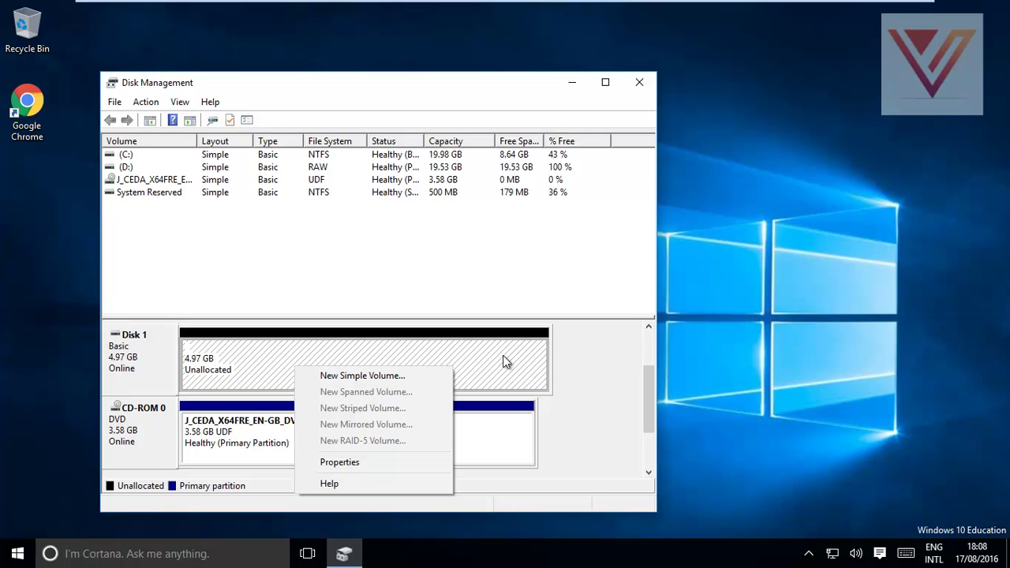
Minimize Disk Management and the Windows 10 virtual machine window to return to the Notepad outline
left_click(573, 84)
left_click(573, 84)
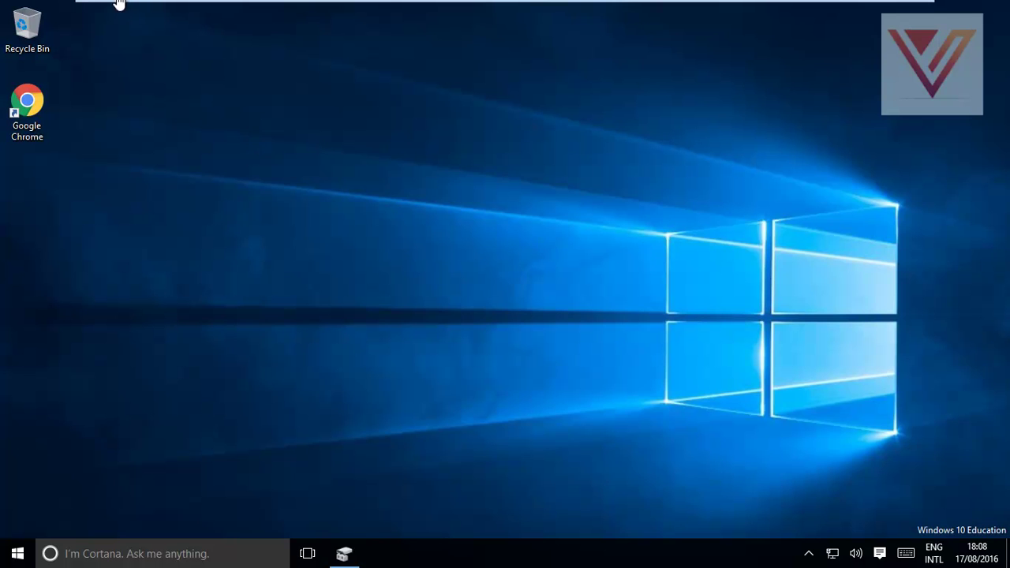
mouse_move(276, 6)
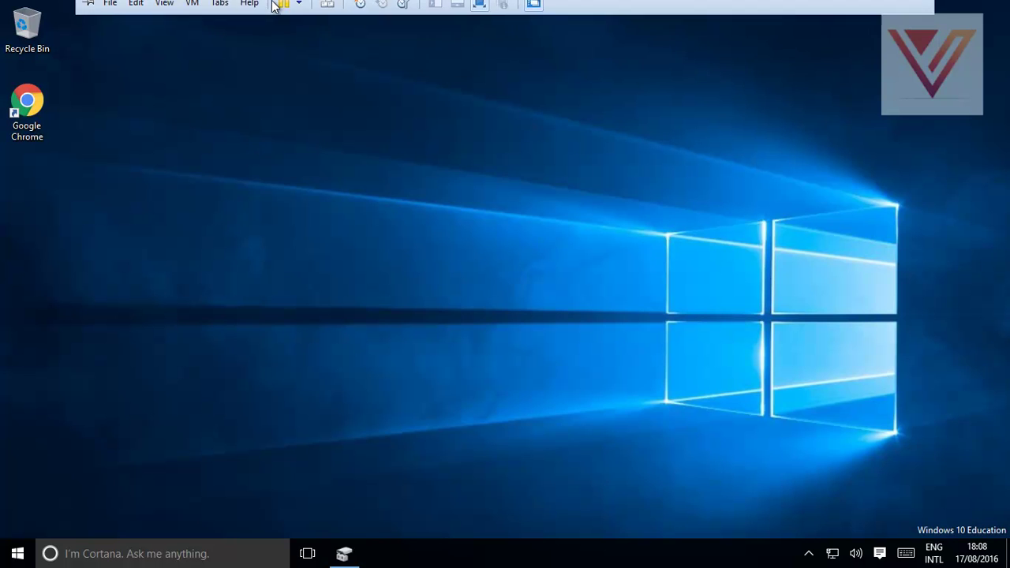
left_click(876, 11)
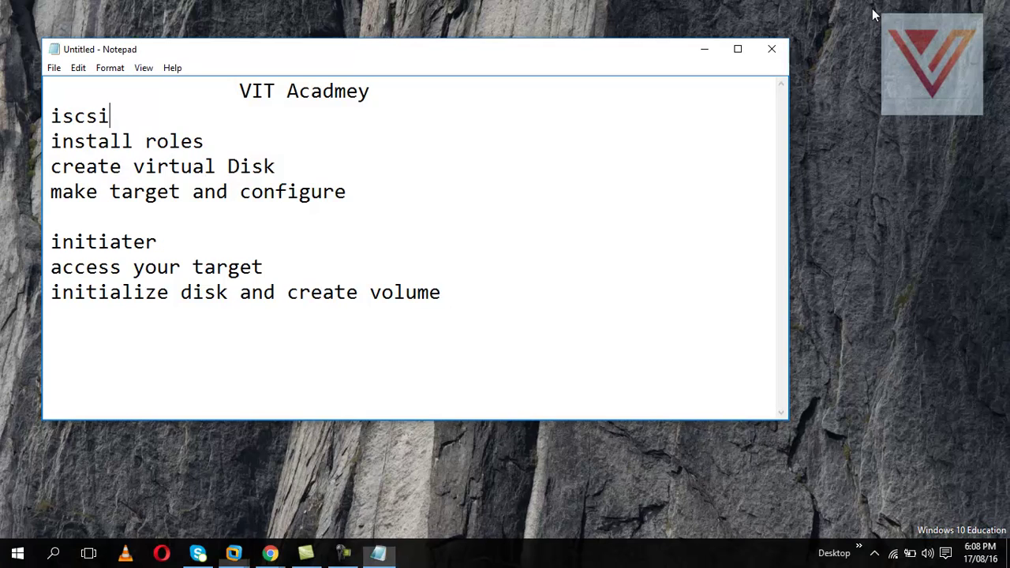
Search the host computer for "is", open iSCSI Initiator and agree to start the Microsoft iSCSI service
left_click(17, 553)
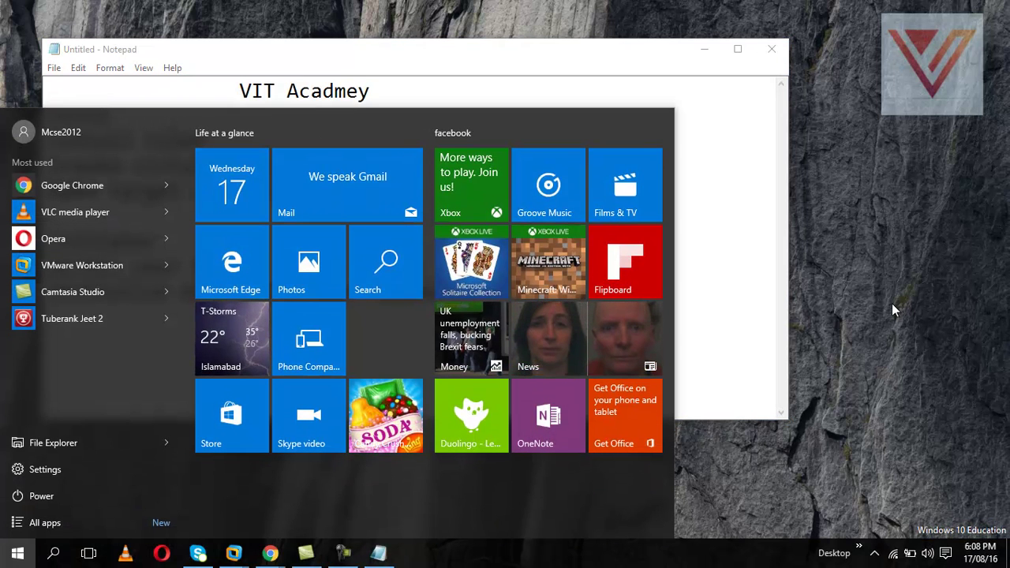
type("is")
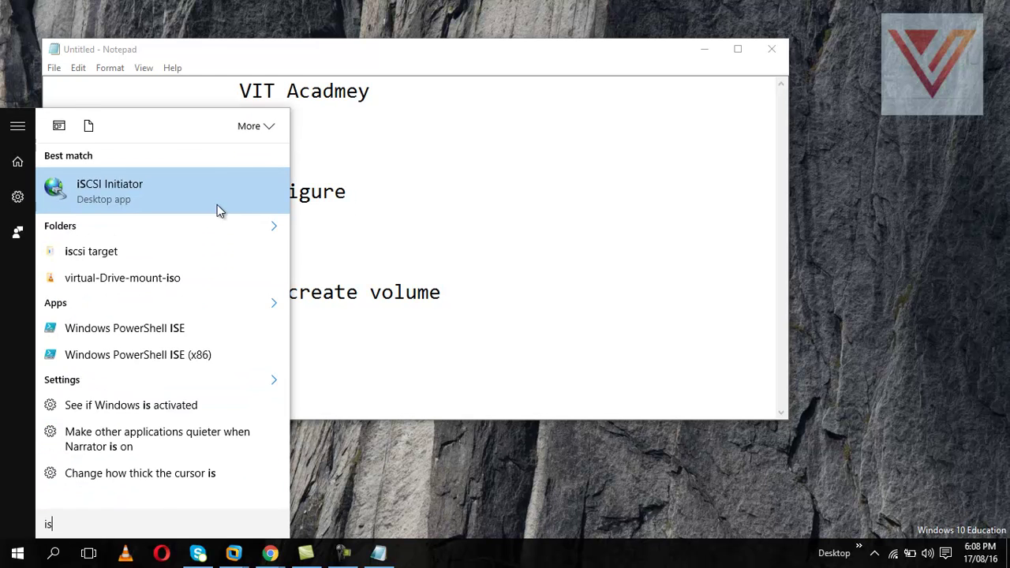
left_click(217, 205)
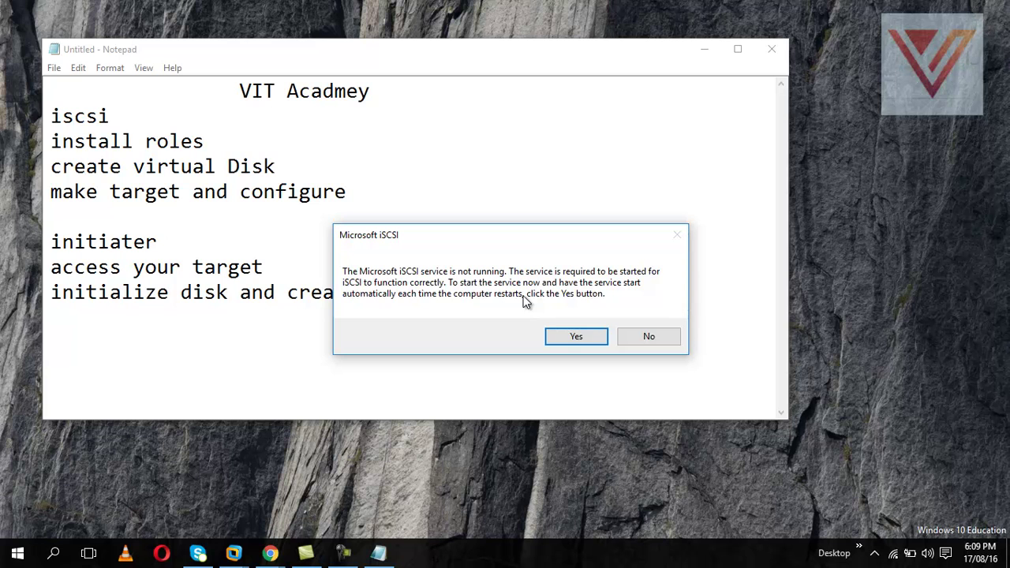
left_click(575, 336)
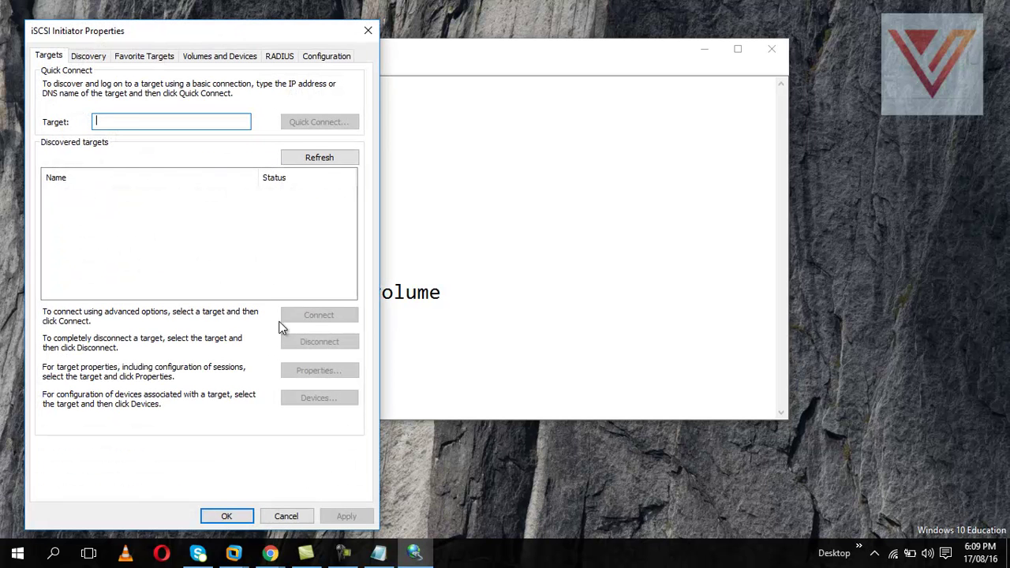
Quick-connect the host's initiator to the target at 192.168.100.85, finish the connection and accept the initiator properties
left_click(124, 122)
type("192.168.100.85")
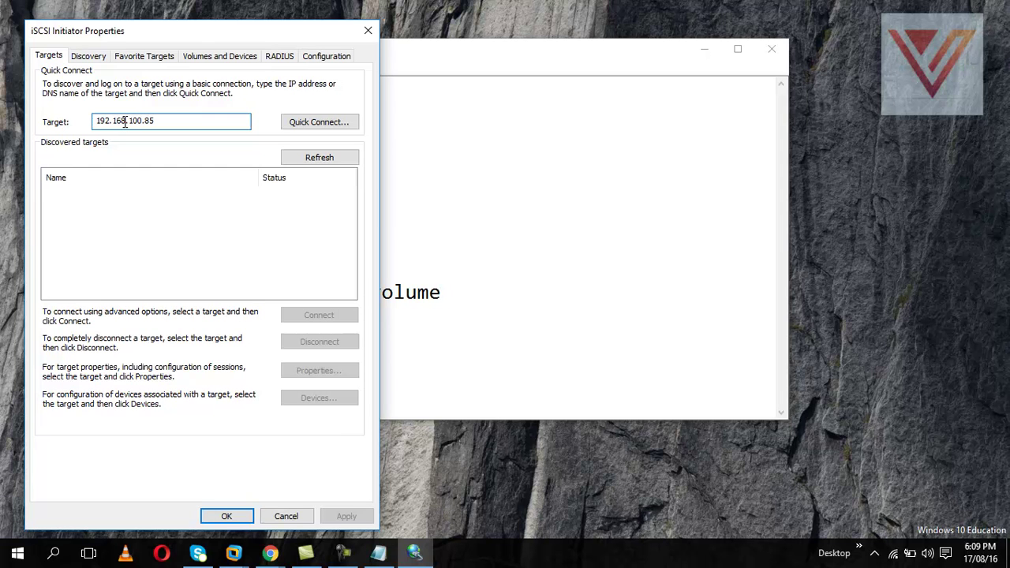
left_click(322, 125)
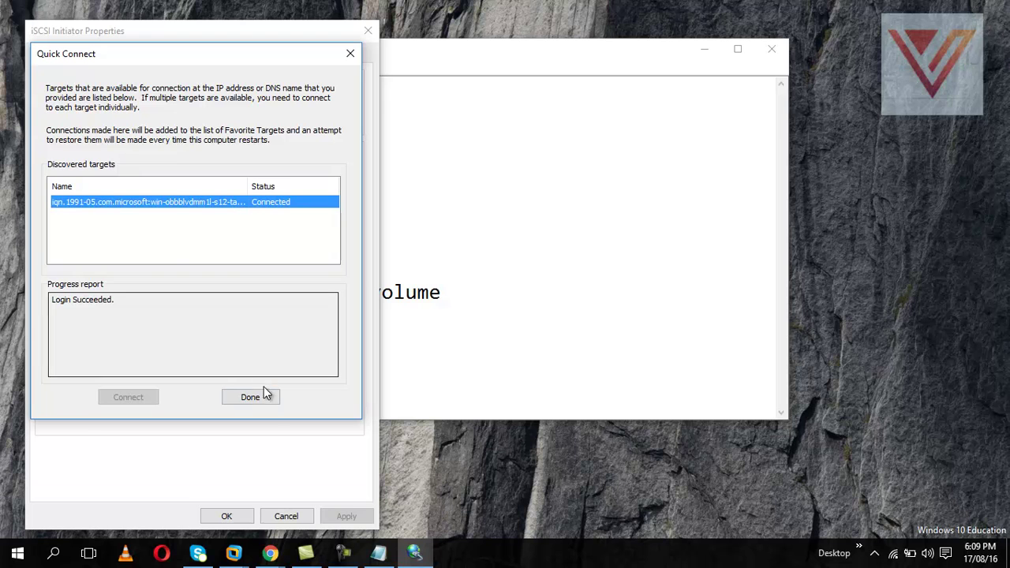
left_click(255, 397)
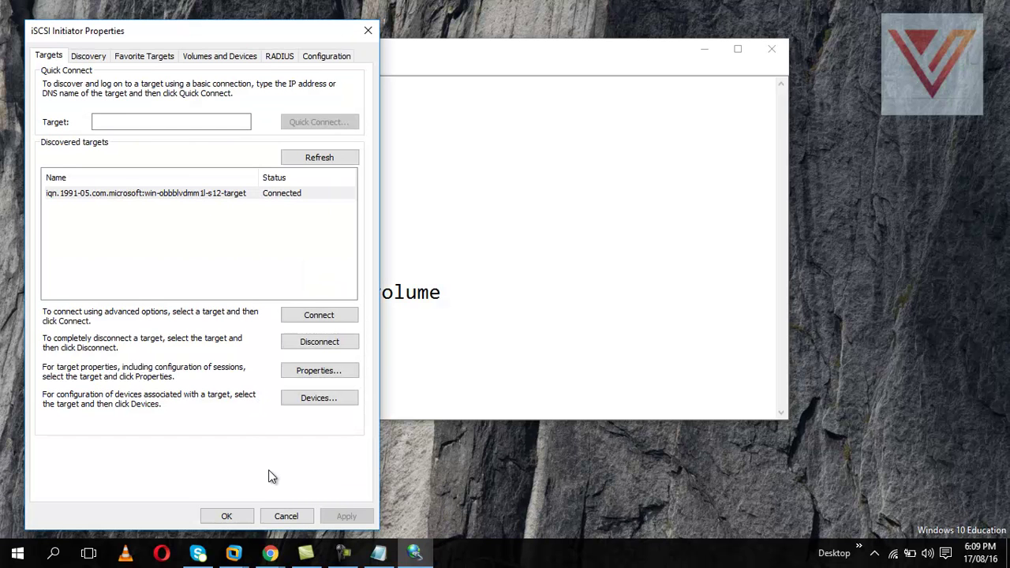
left_click(227, 516)
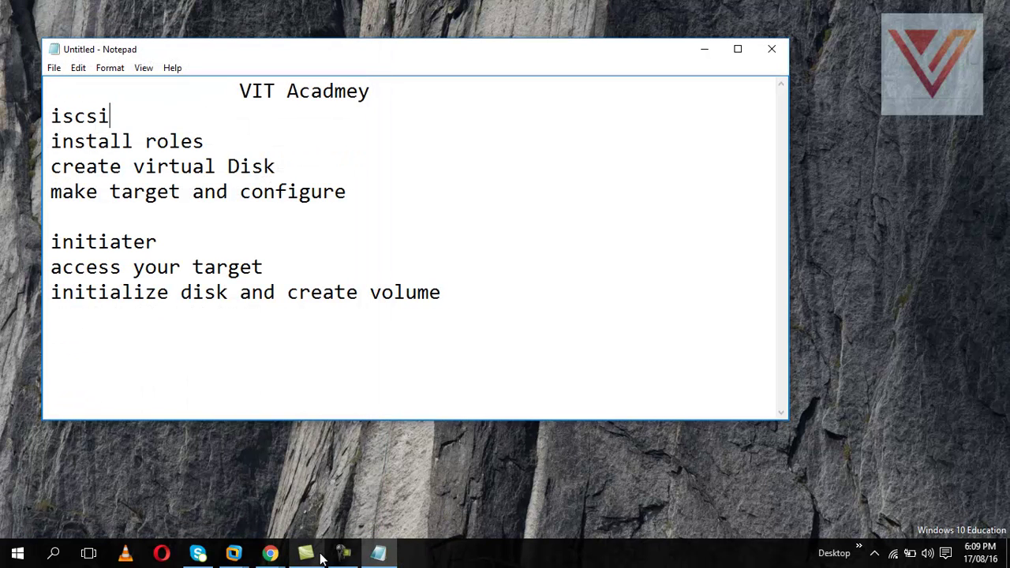
Open Disk Management on the host computer and maximize its window
mouse_move(270, 552)
key("super+x")
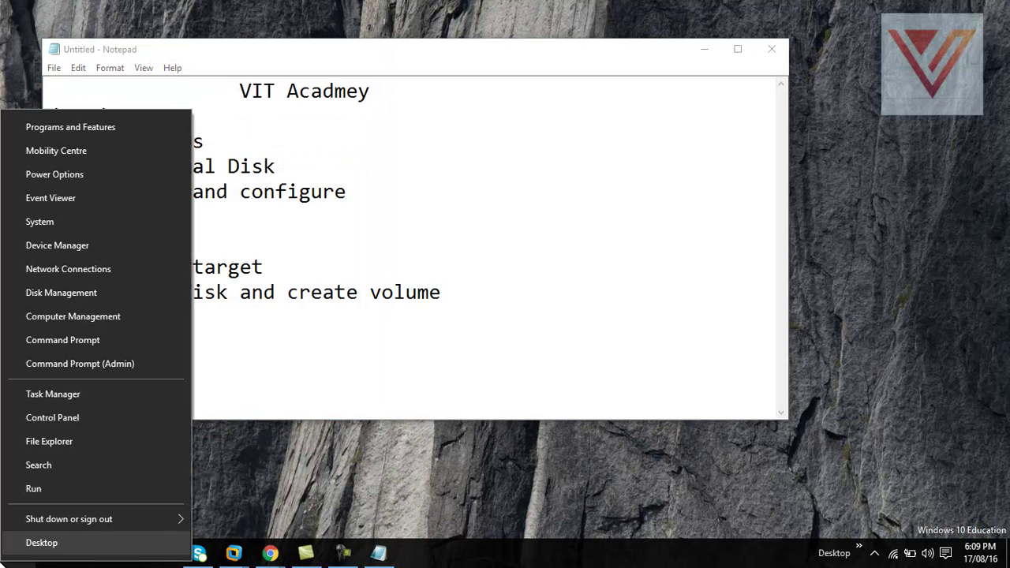
left_click(84, 299)
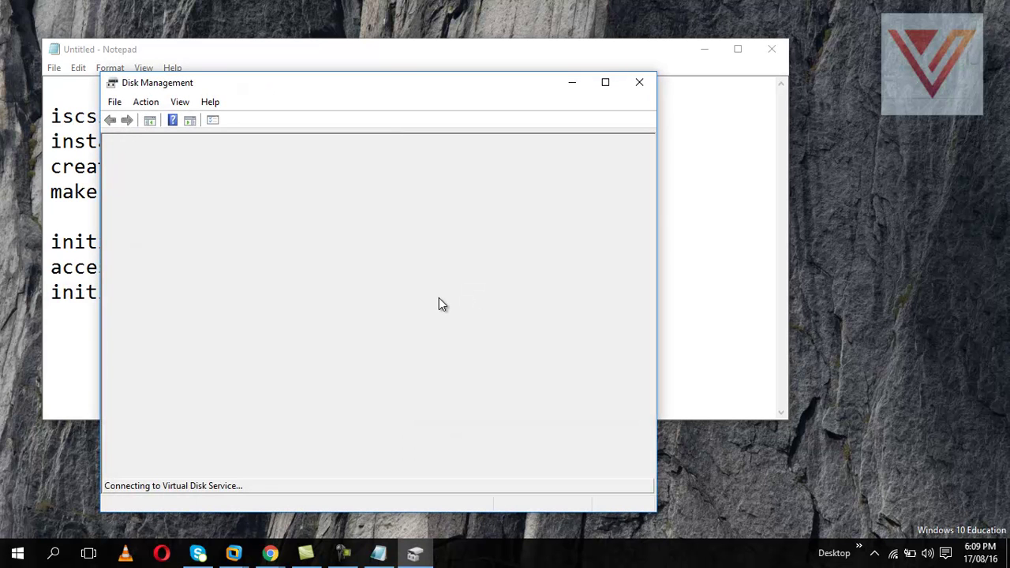
left_click(605, 82)
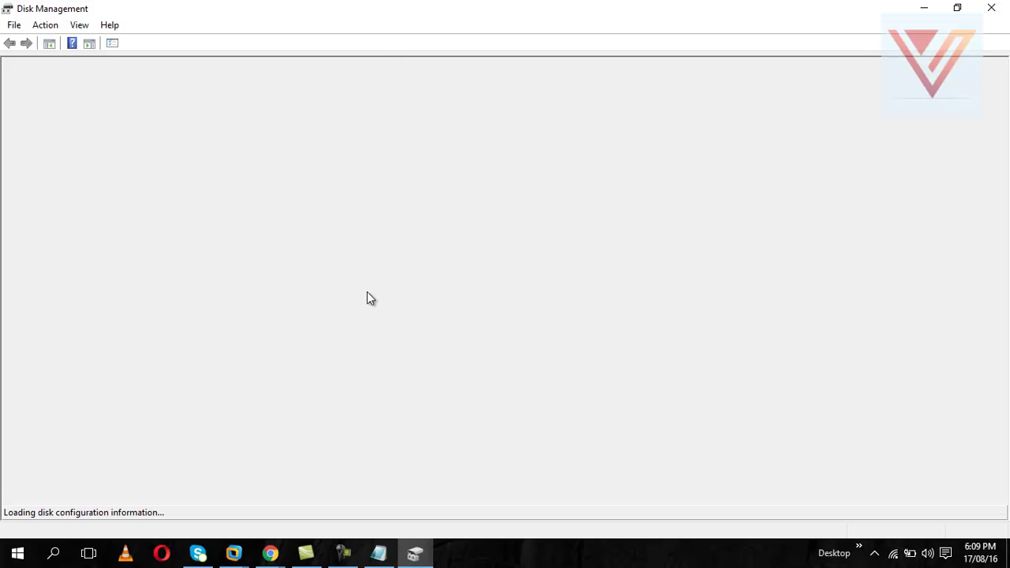